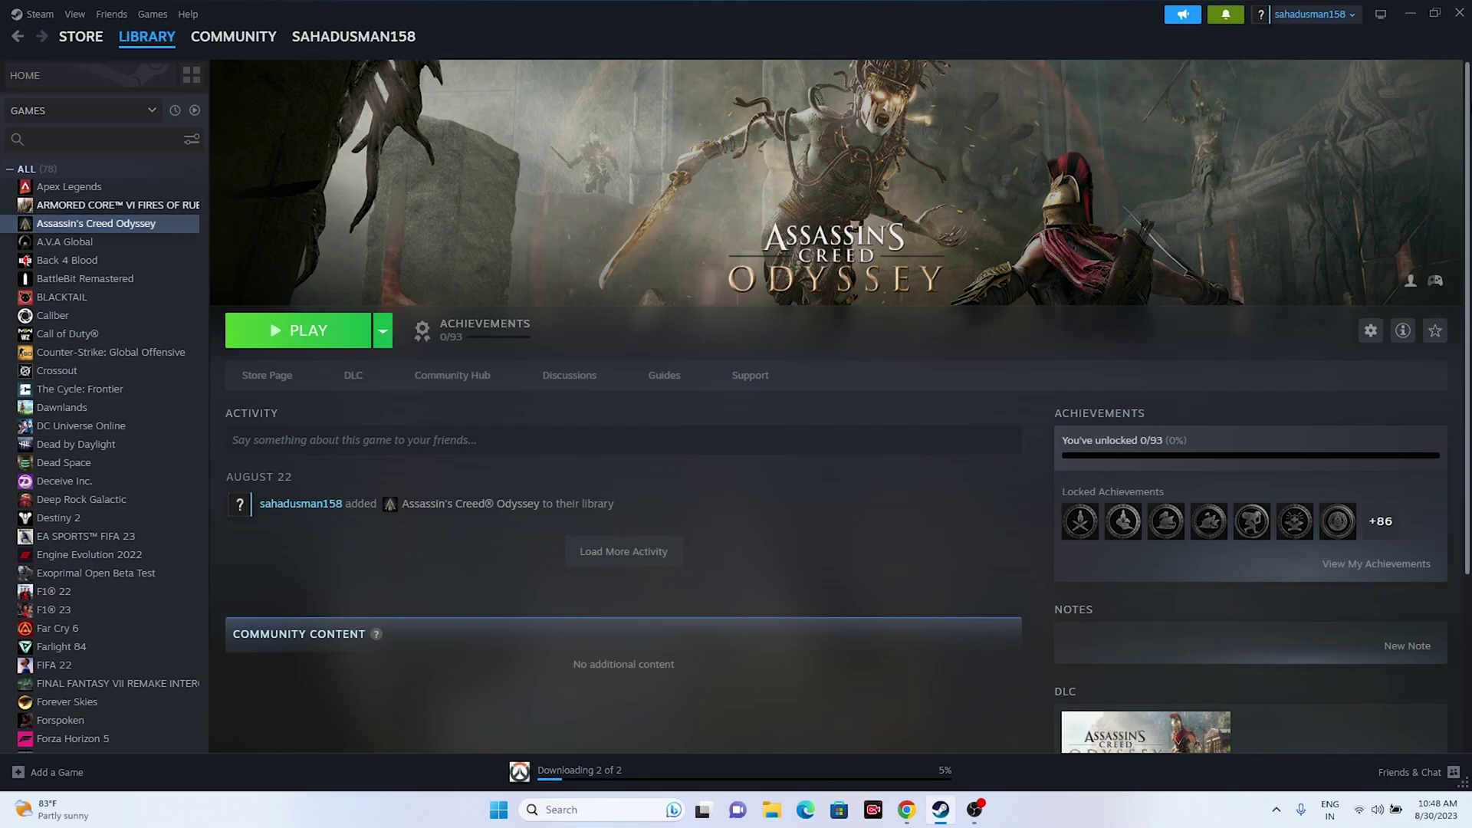
Open the Installed Files page of Assassin's Creed Odyssey's Steam properties.
click(1409, 13)
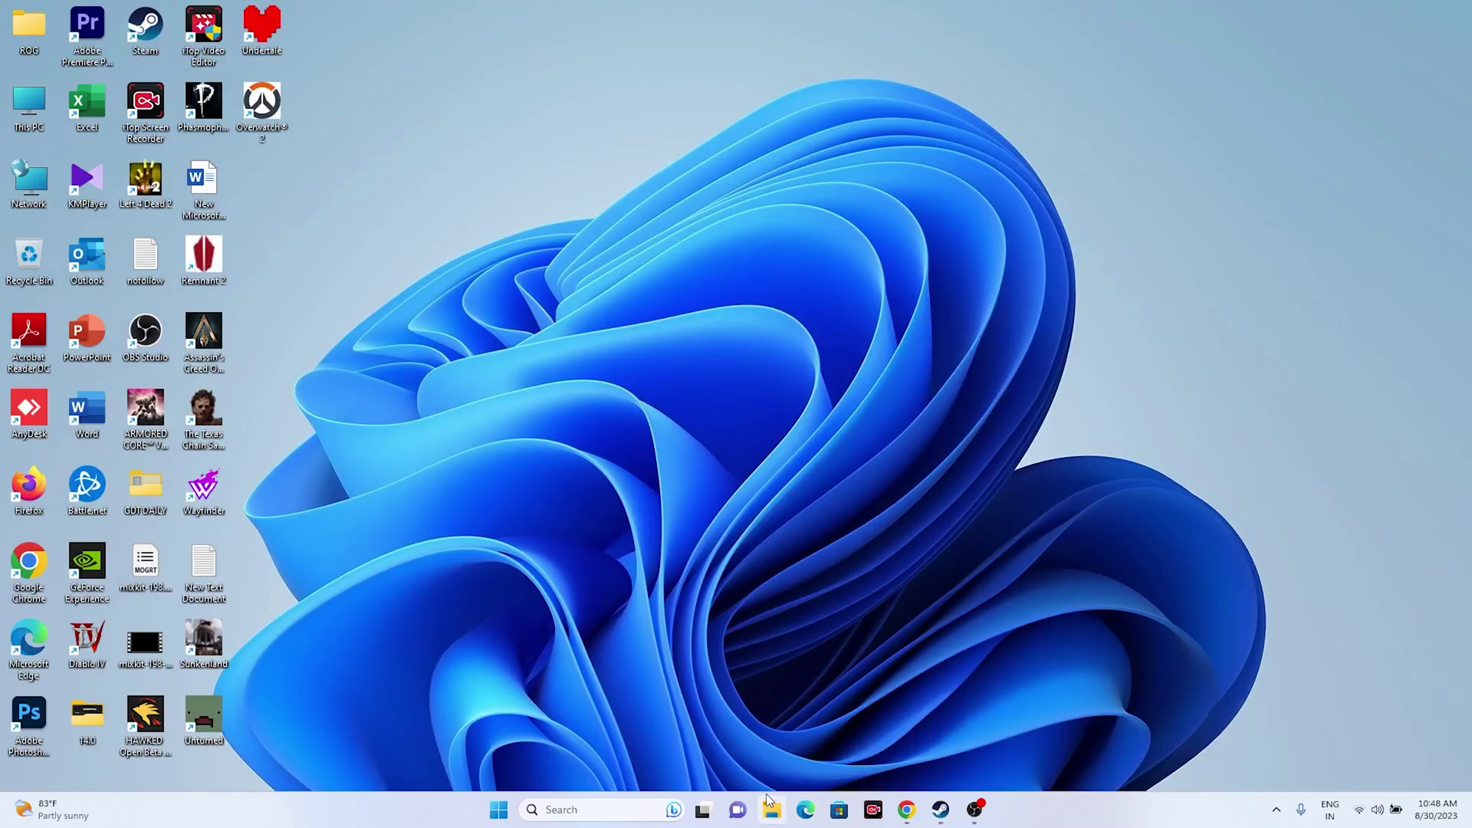
click(940, 809)
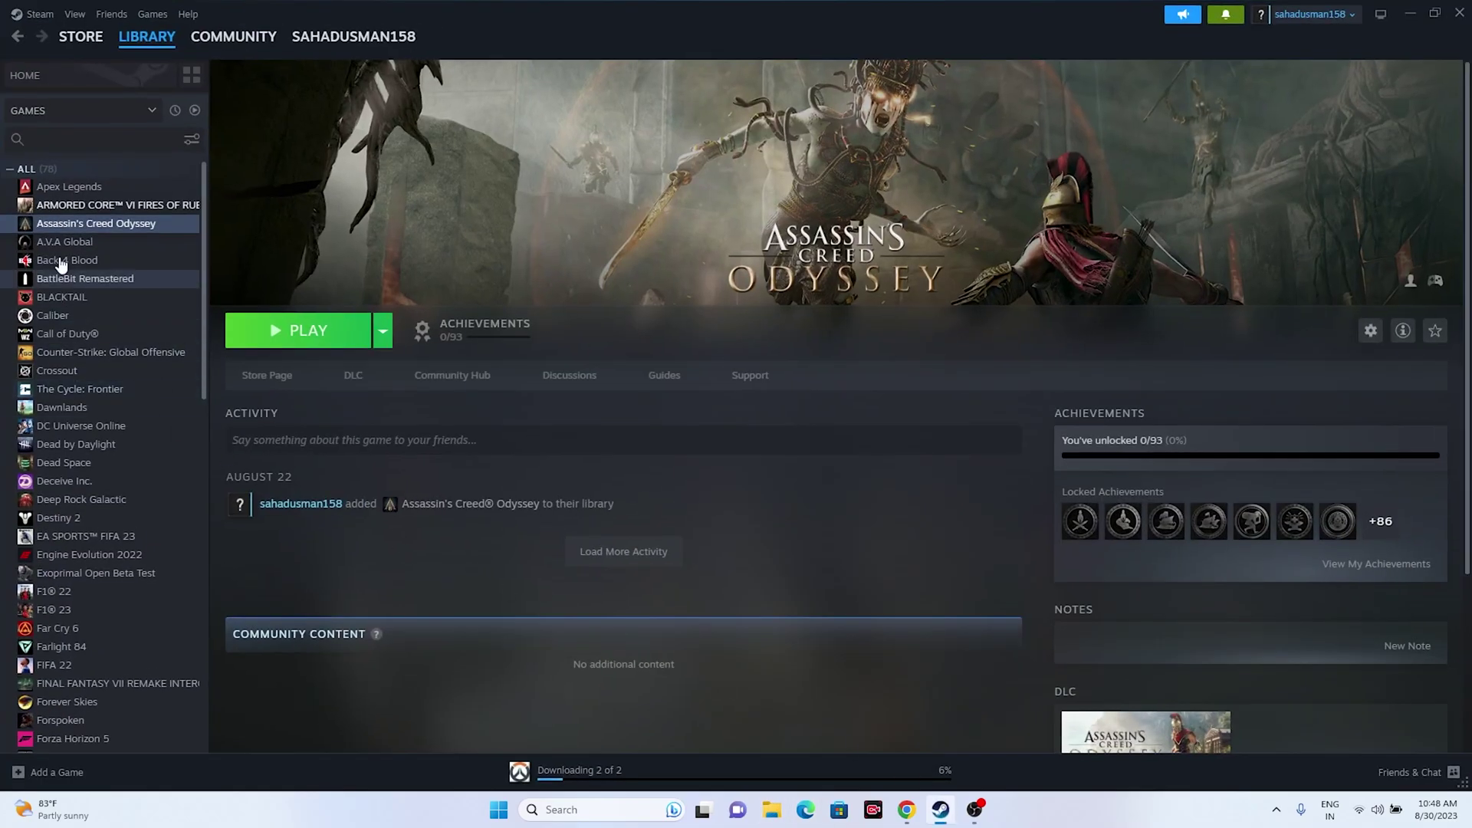
right_click(101, 225)
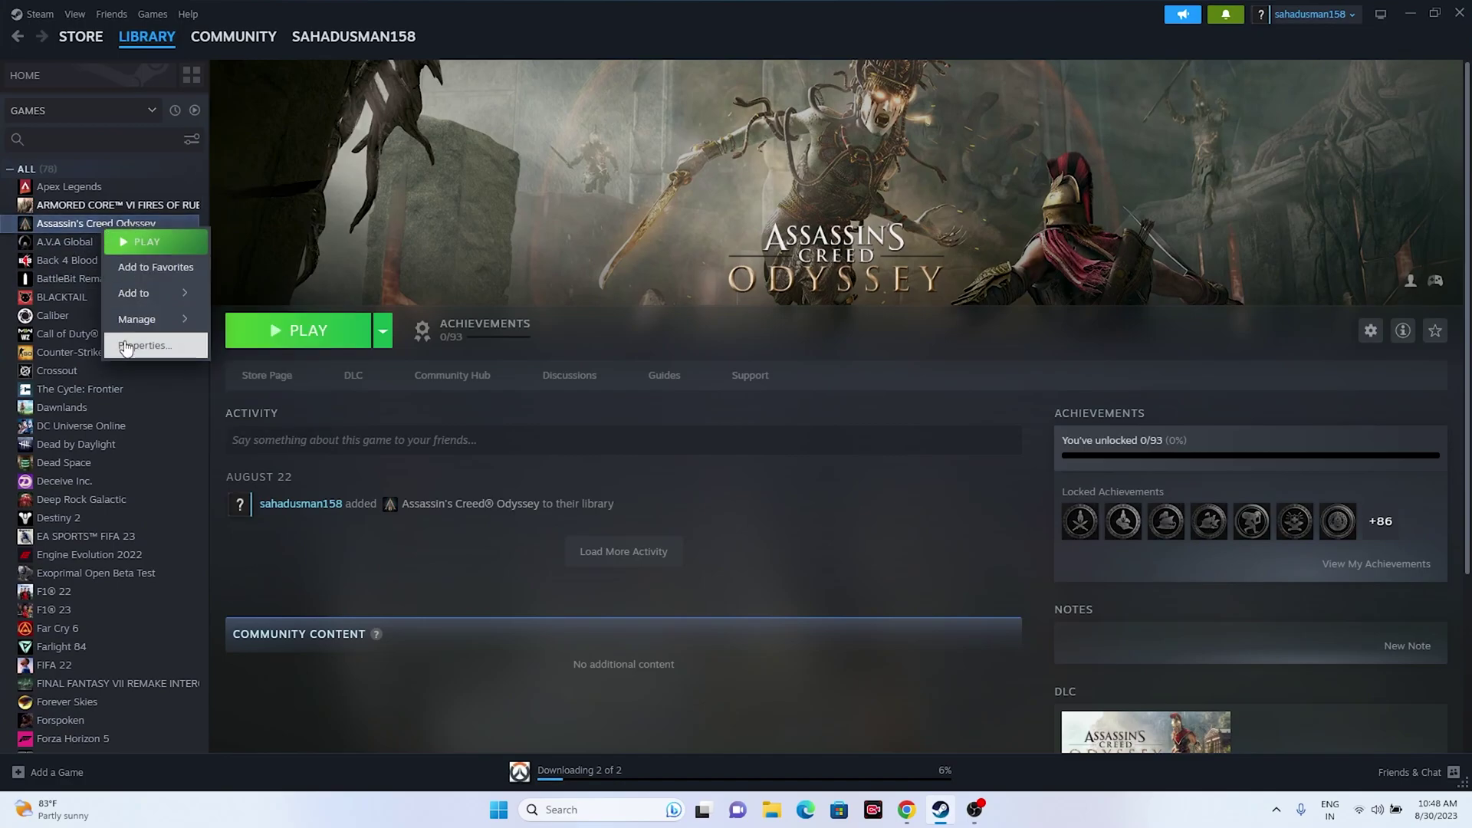
click(126, 345)
click(459, 316)
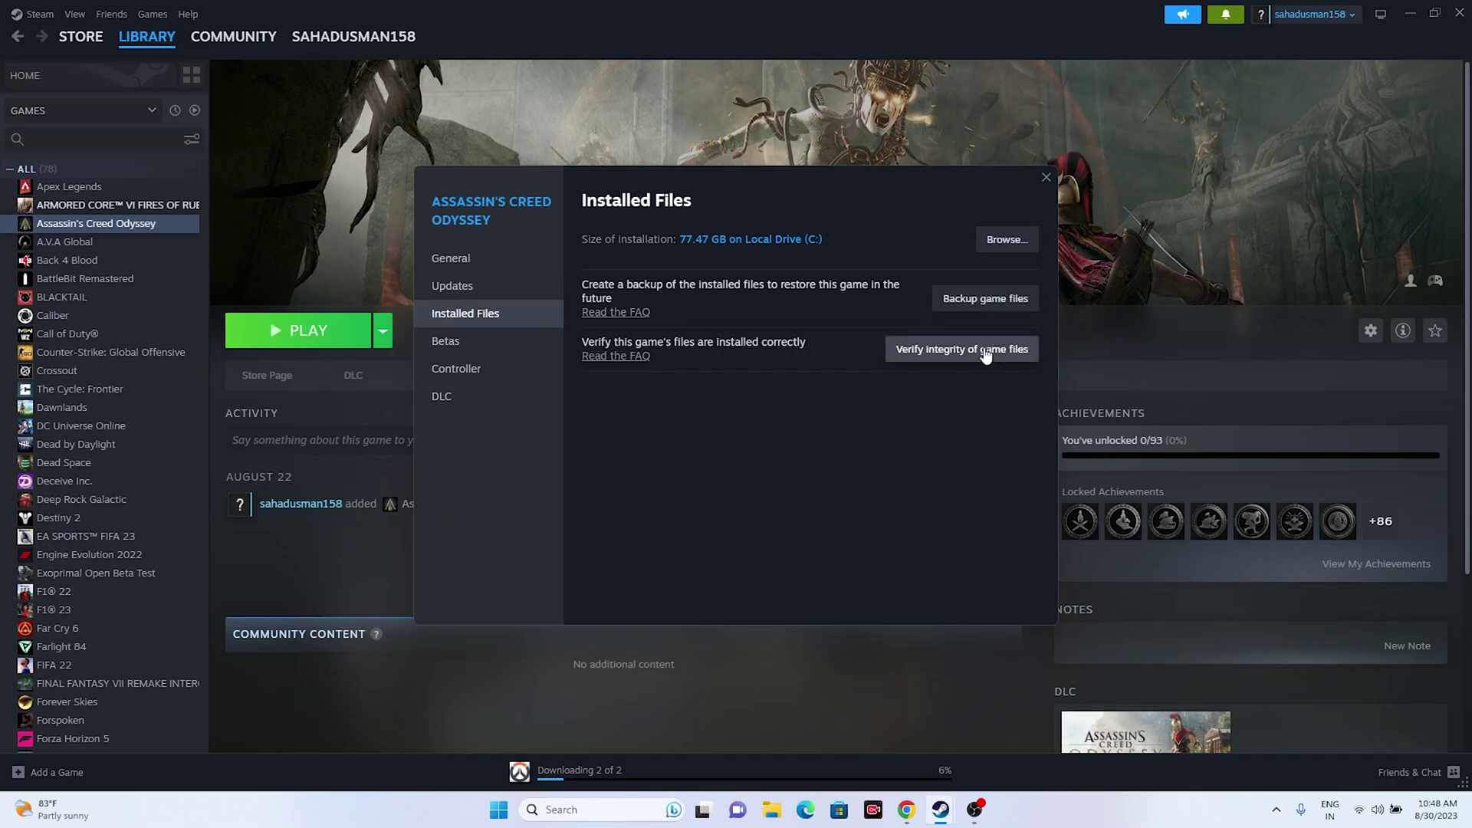
Browse to the game's install folder under steamapps\common and minimize Steam.
click(1004, 240)
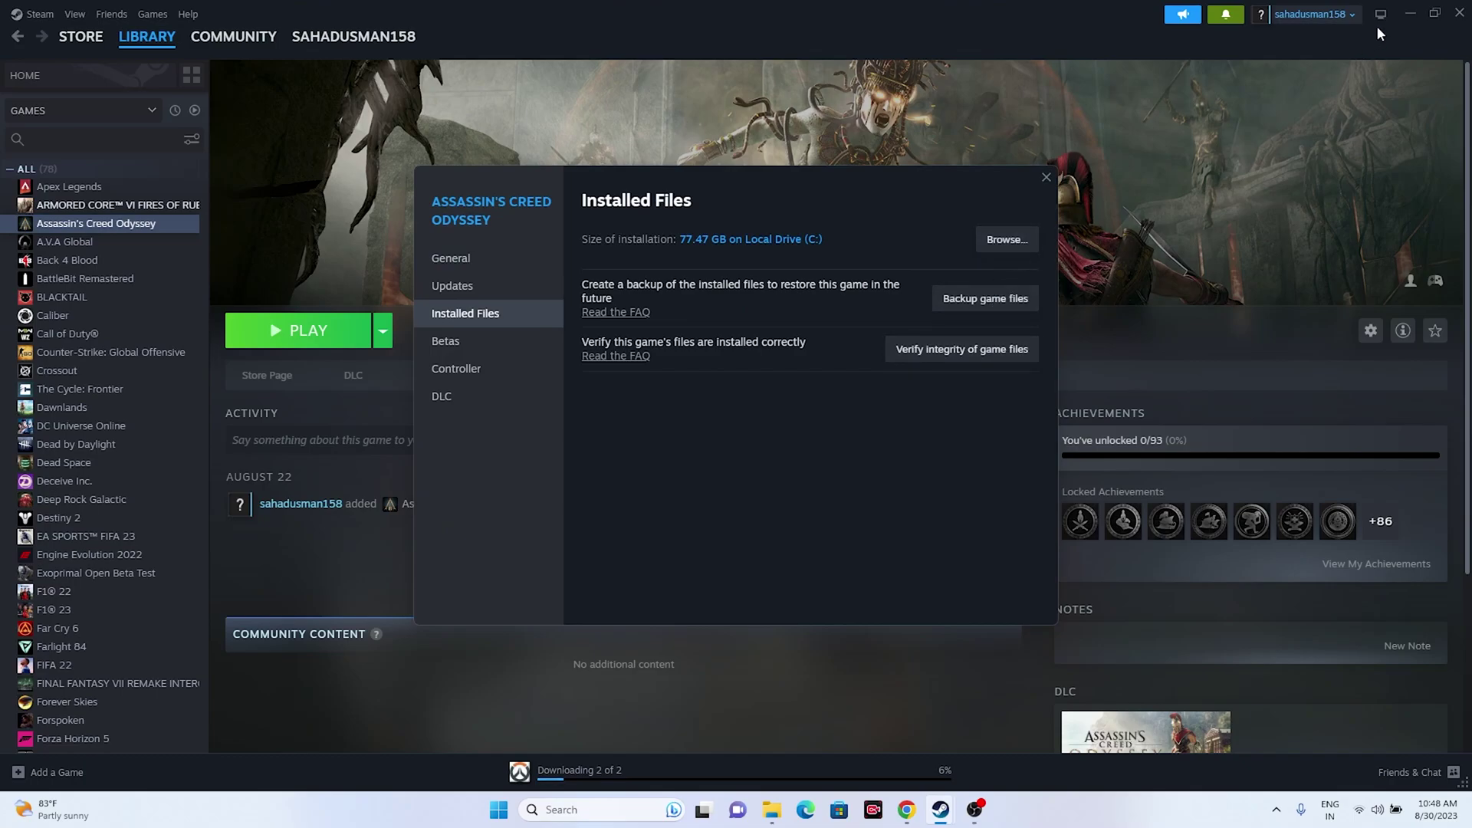
click(1411, 14)
click(1410, 13)
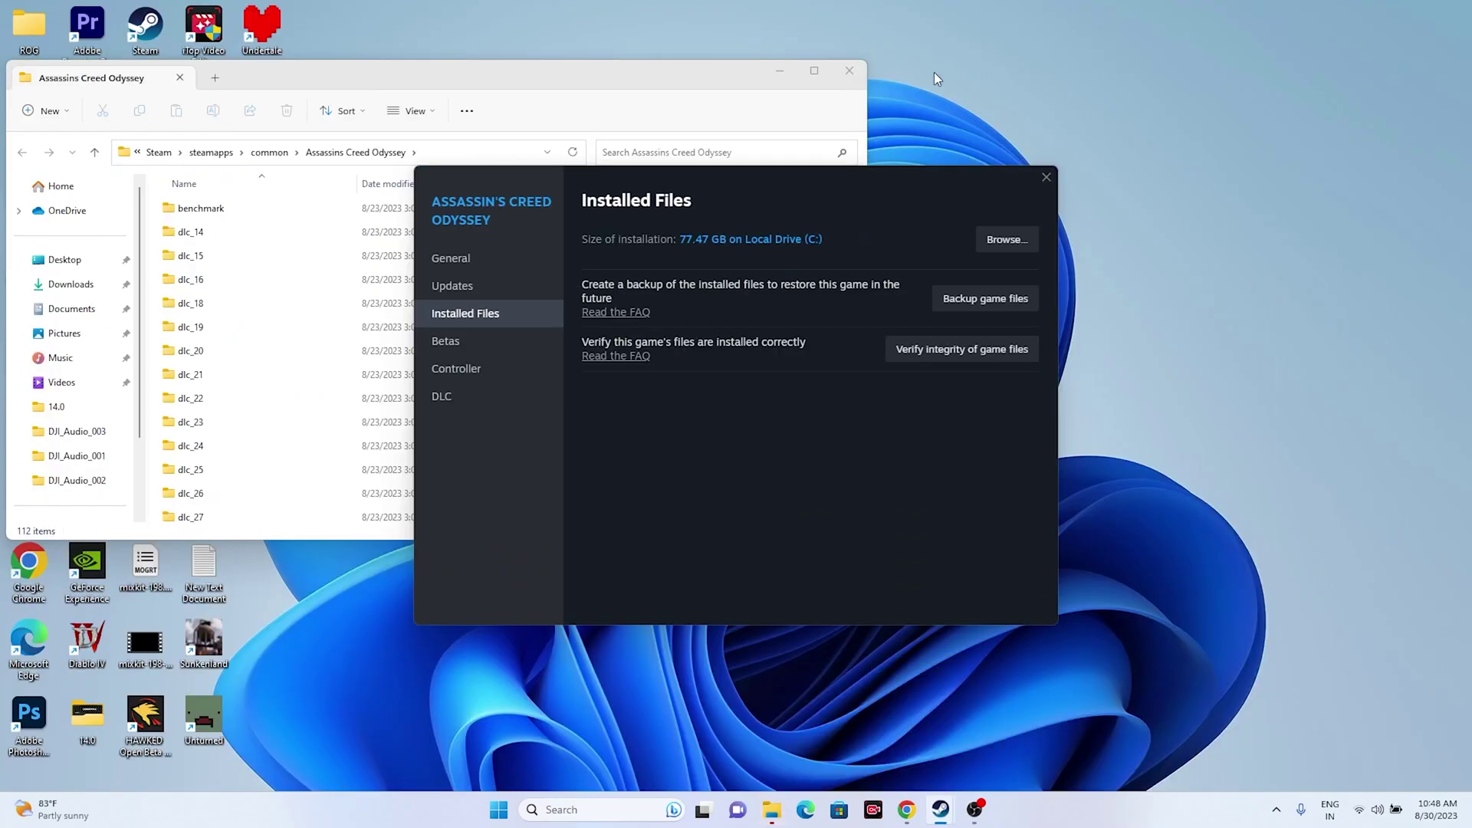
Maximize the Assassins Creed Odyssey folder and select the ACOdyssey application (279,740 KB).
click(814, 71)
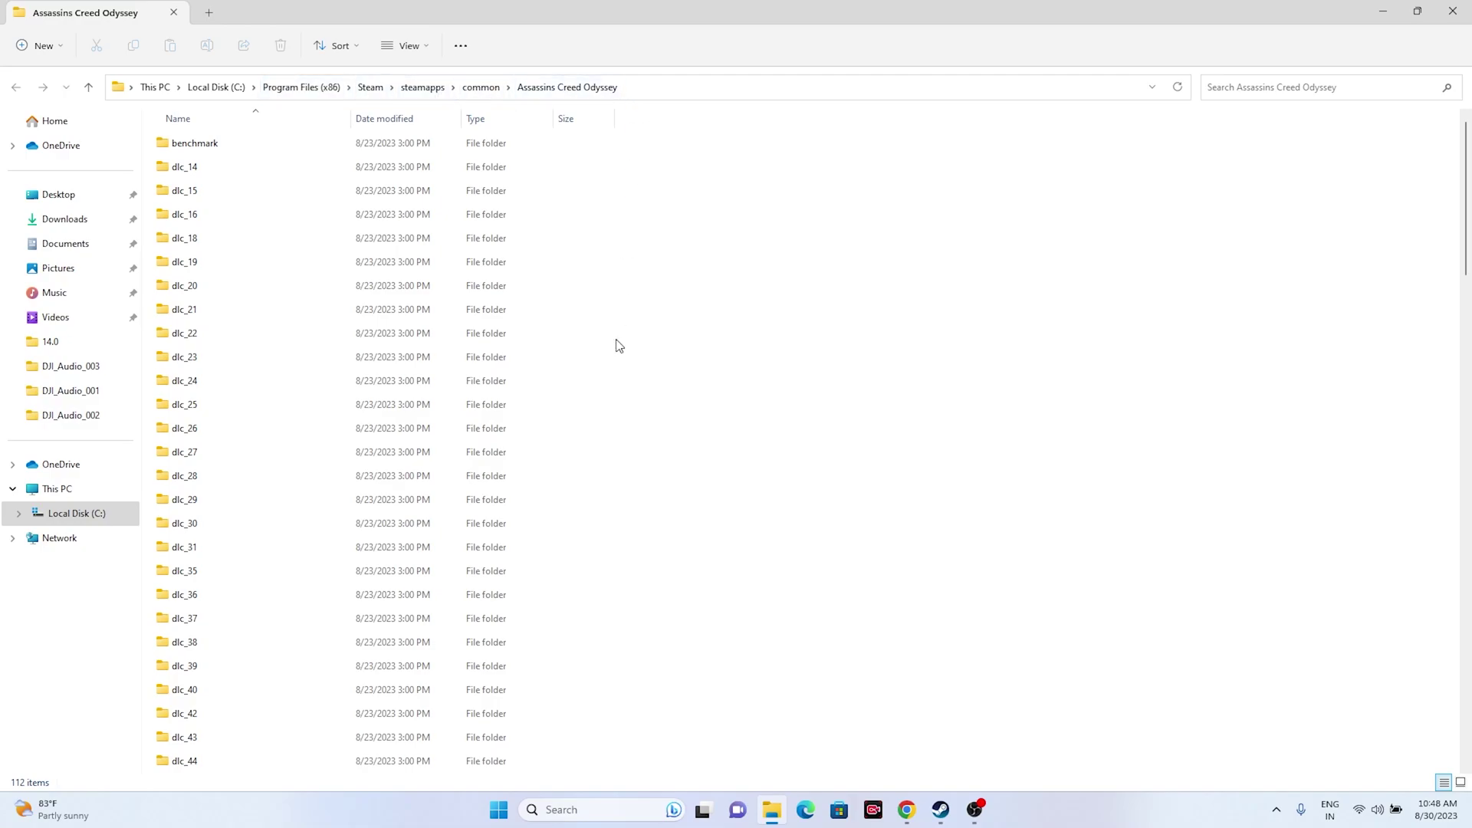
scroll(617, 345, down, 12)
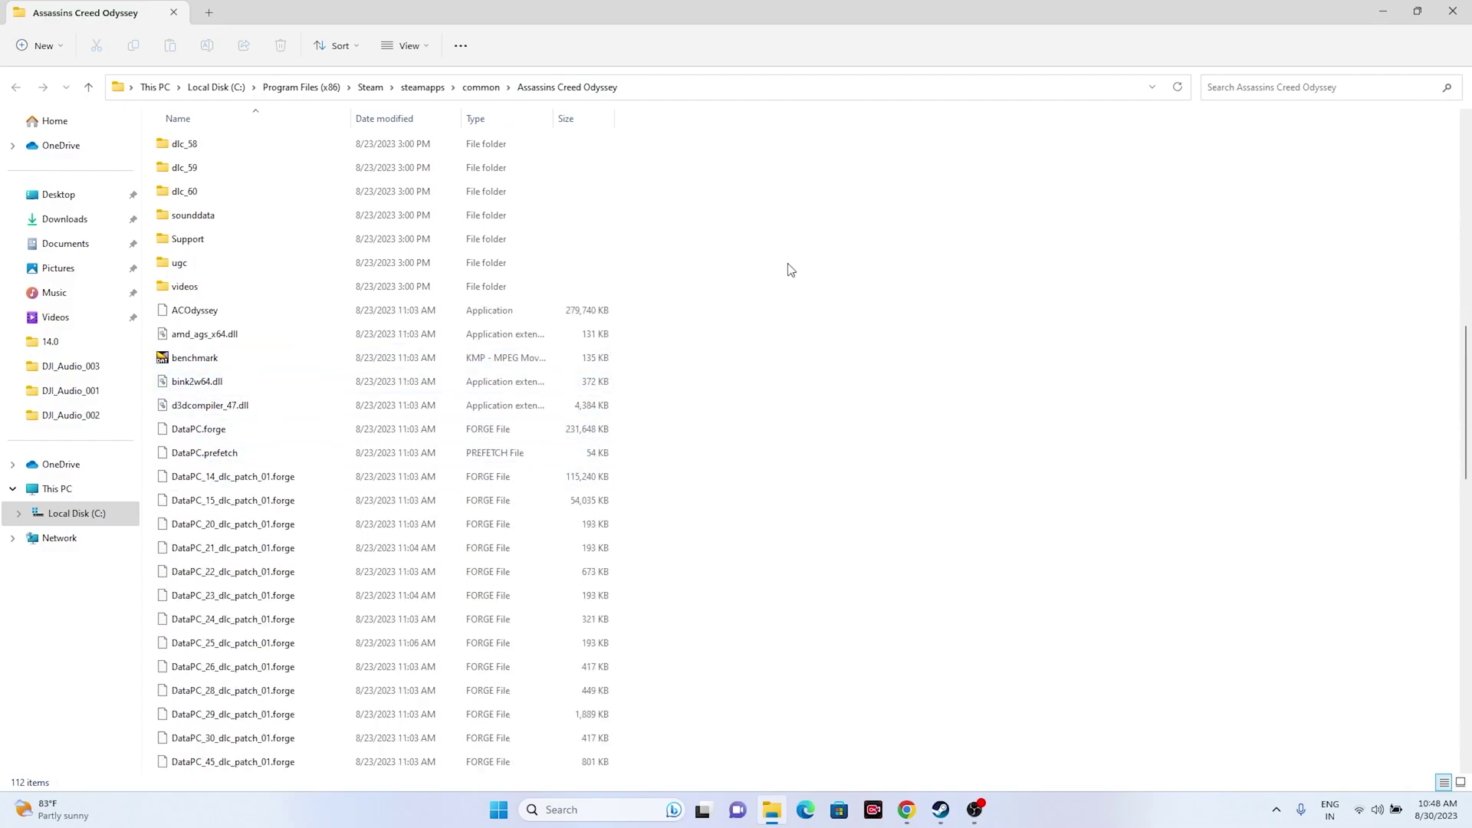
scroll(790, 269, down, 15)
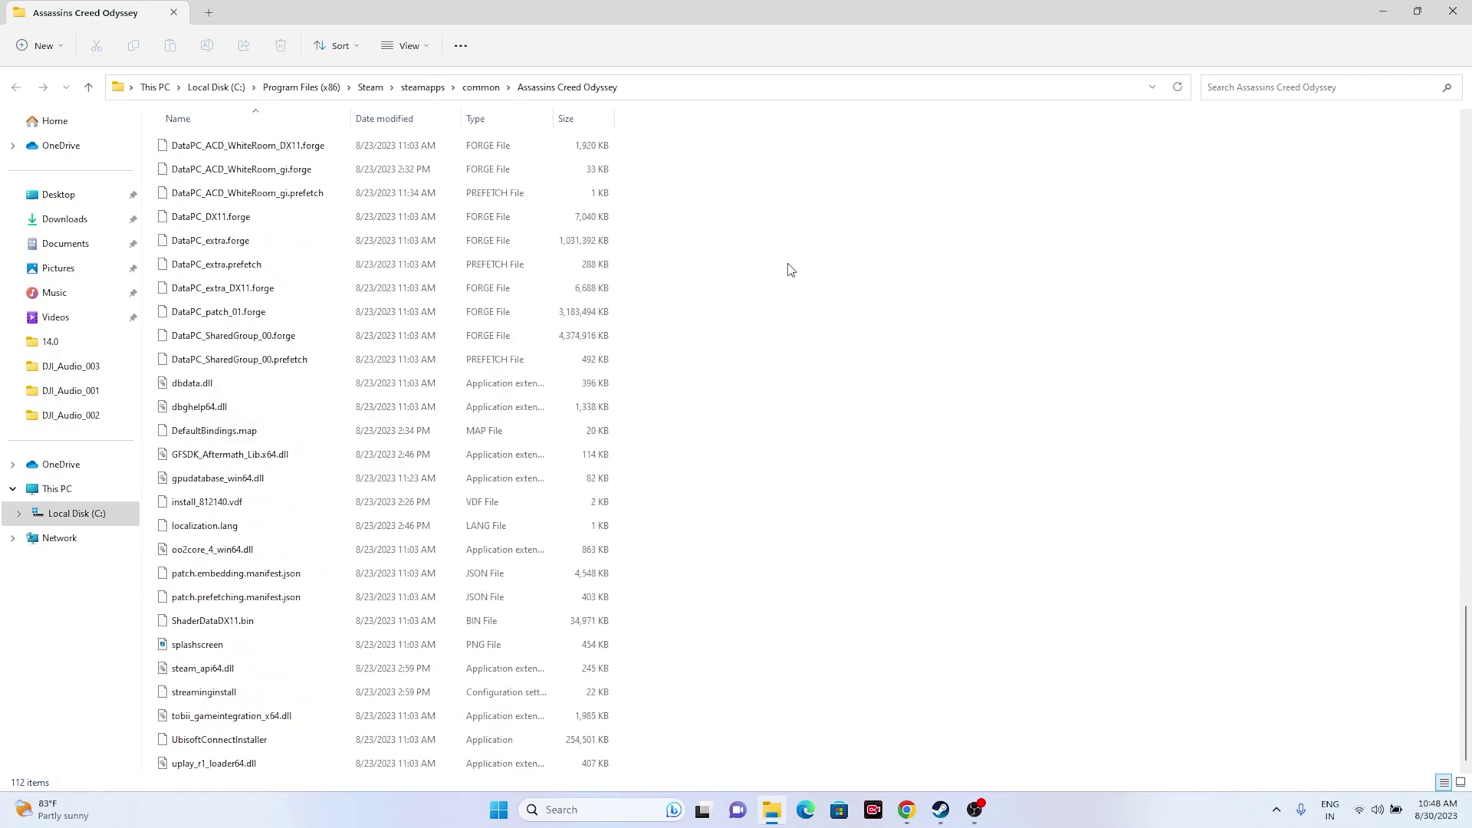
scroll(791, 269, up, 15)
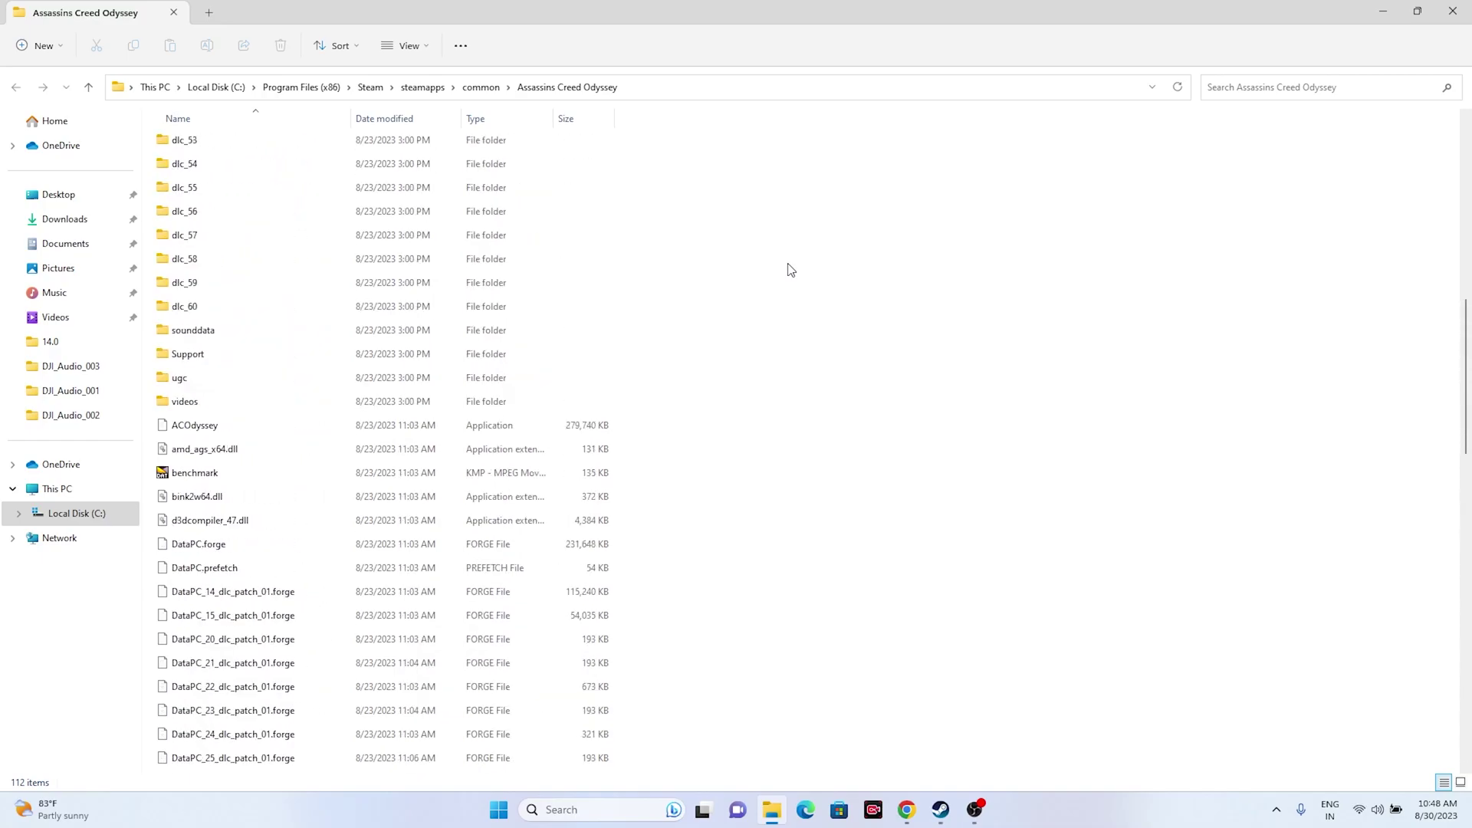
scroll(790, 269, up, 1)
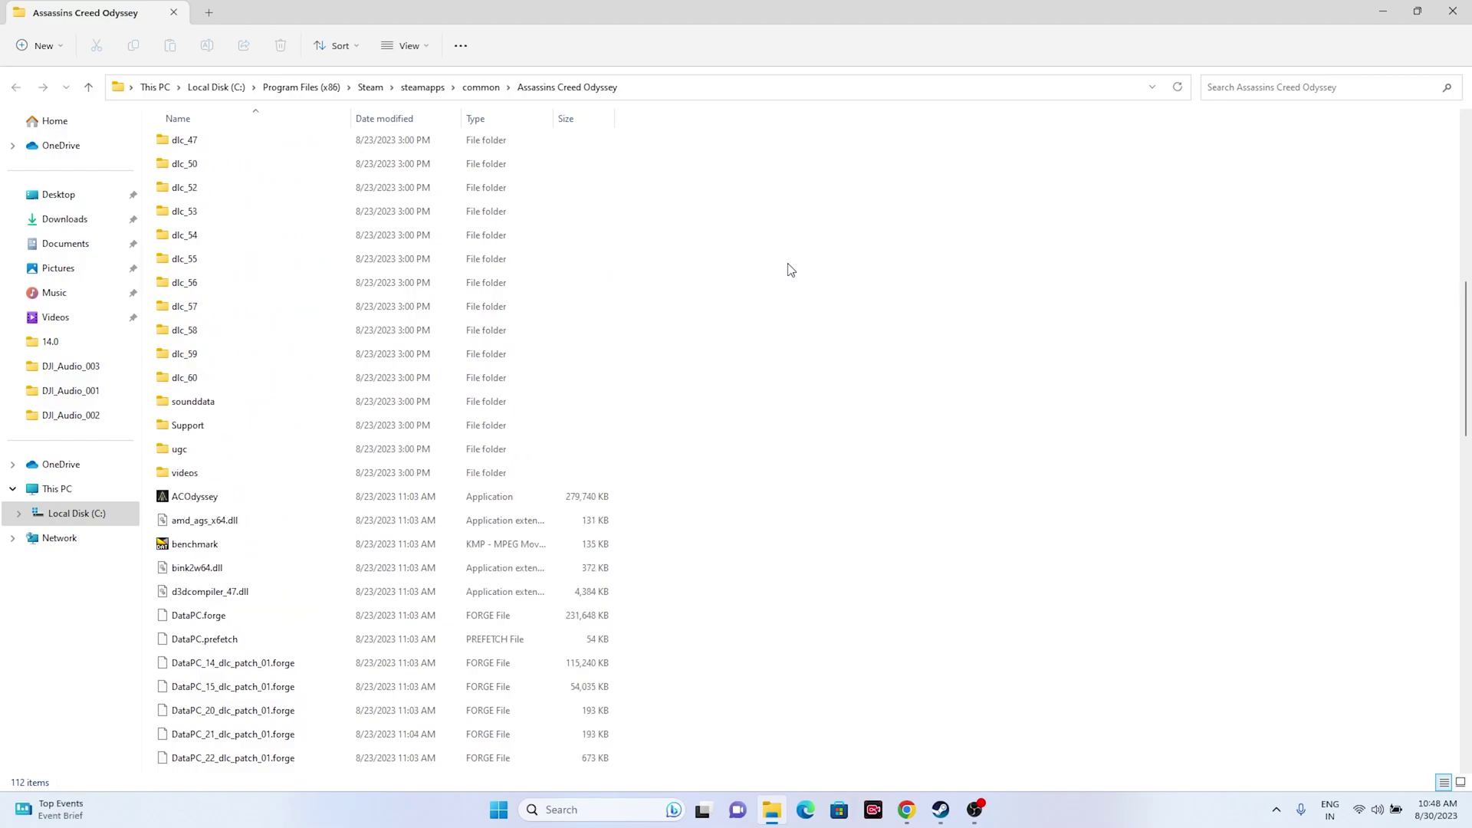
scroll(791, 269, up, 1)
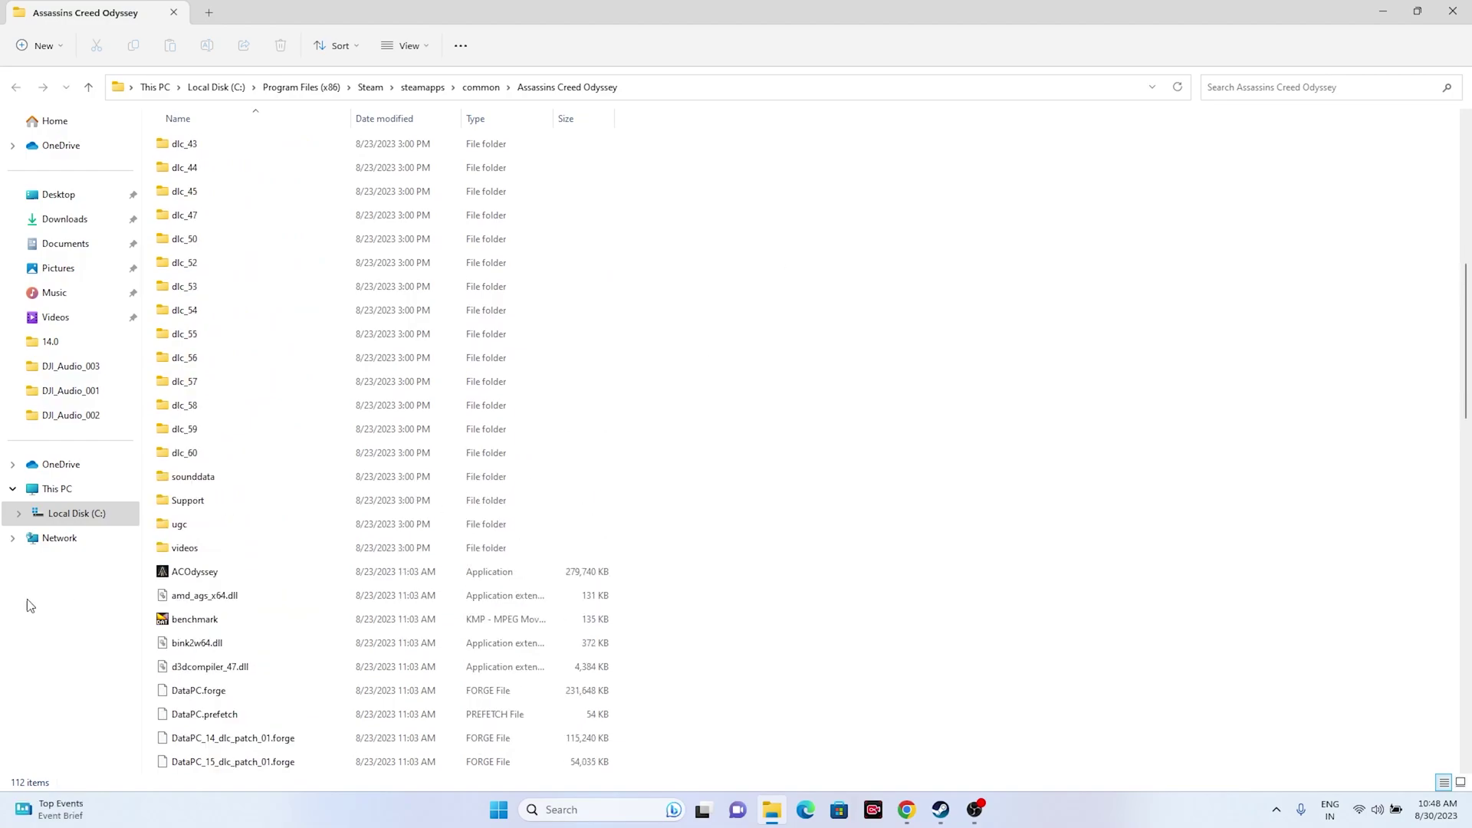
click(230, 576)
Bring up the Compatibility tab of ACOdyssey's file properties.
right_click(247, 576)
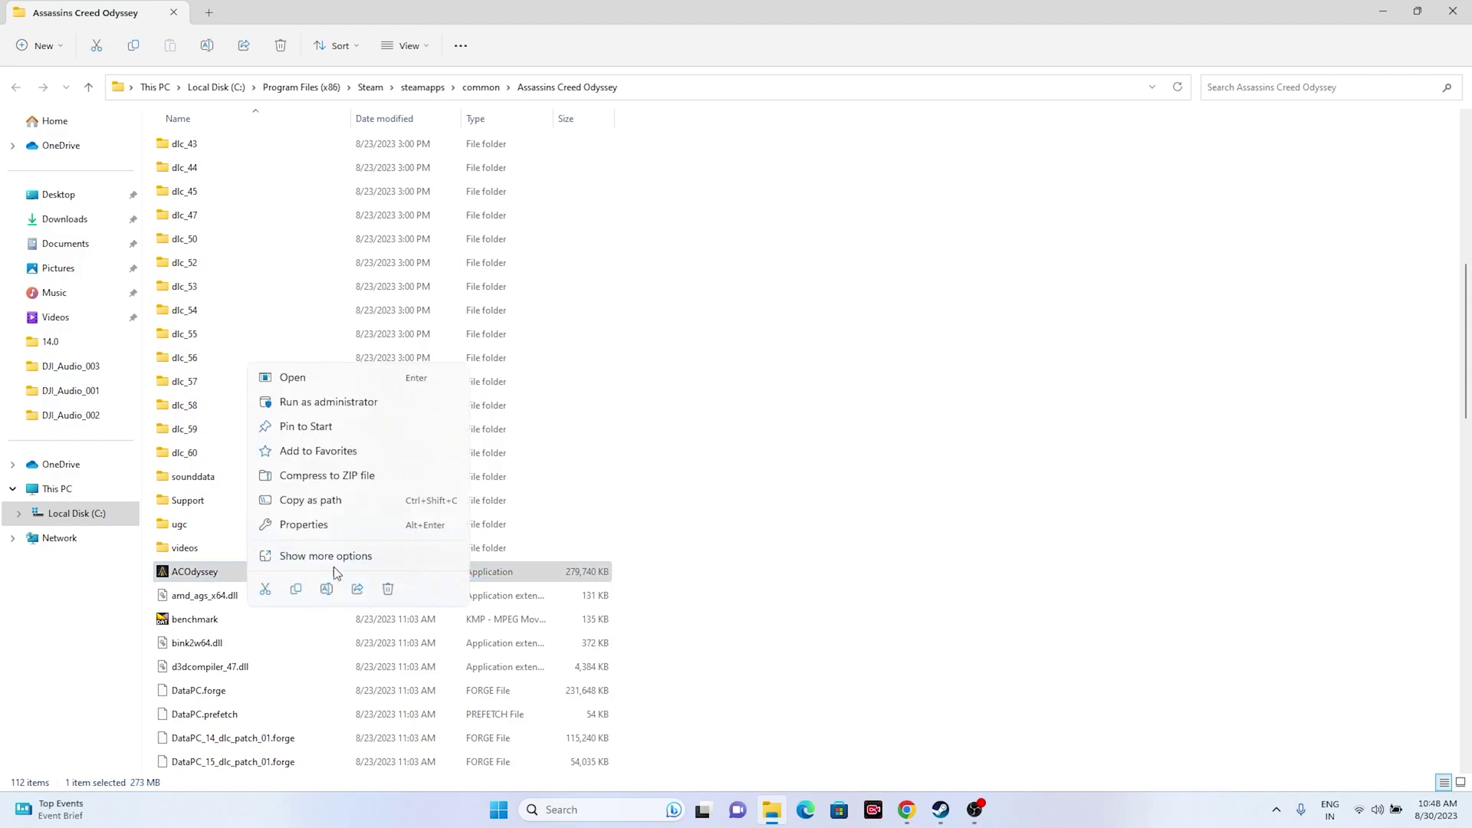
click(342, 560)
click(366, 550)
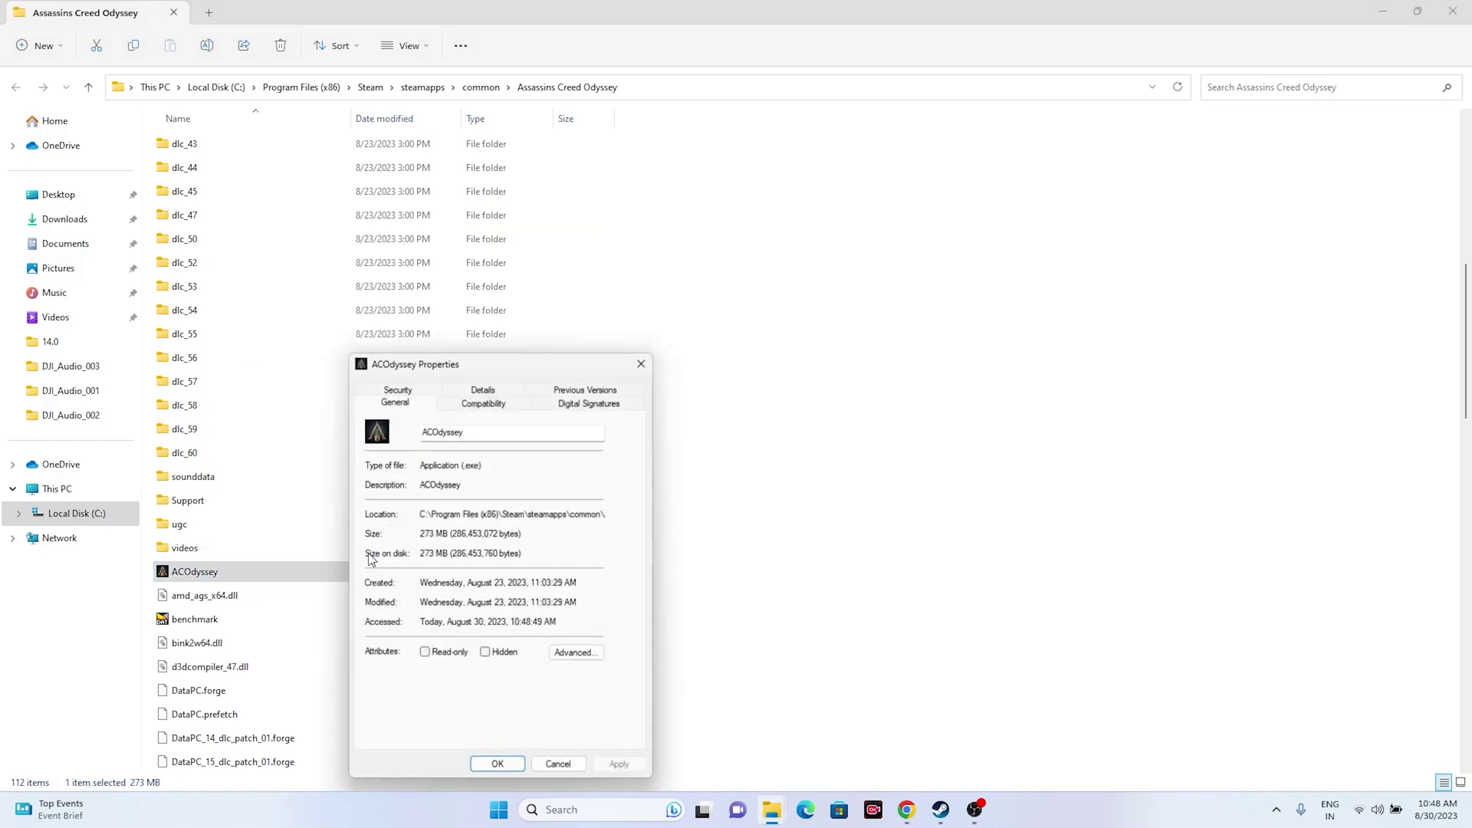
click(469, 402)
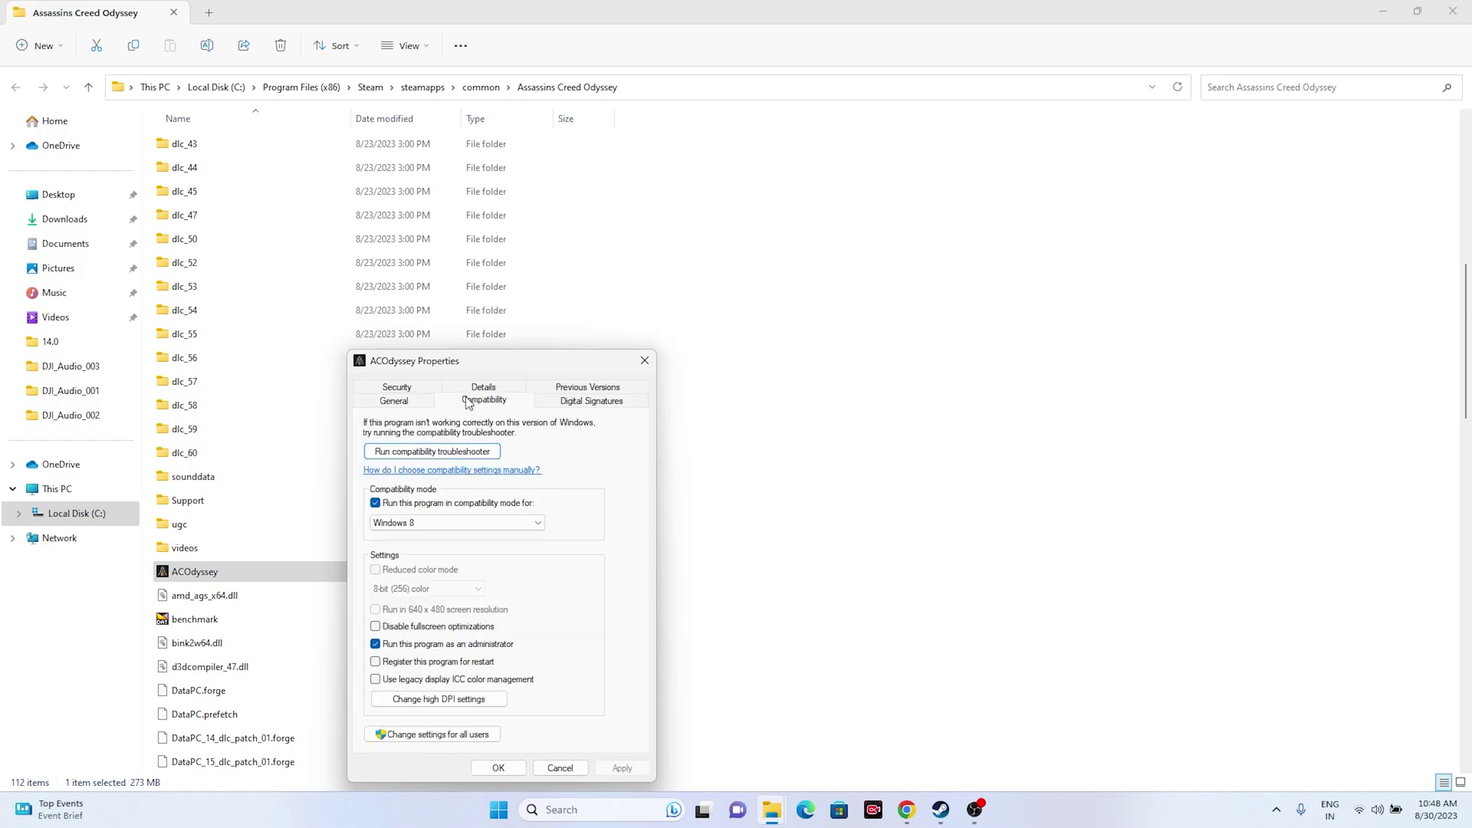
Enable Run this program as an administrator, apply it, and close the game folder.
click(374, 644)
click(374, 644)
click(622, 769)
click(498, 768)
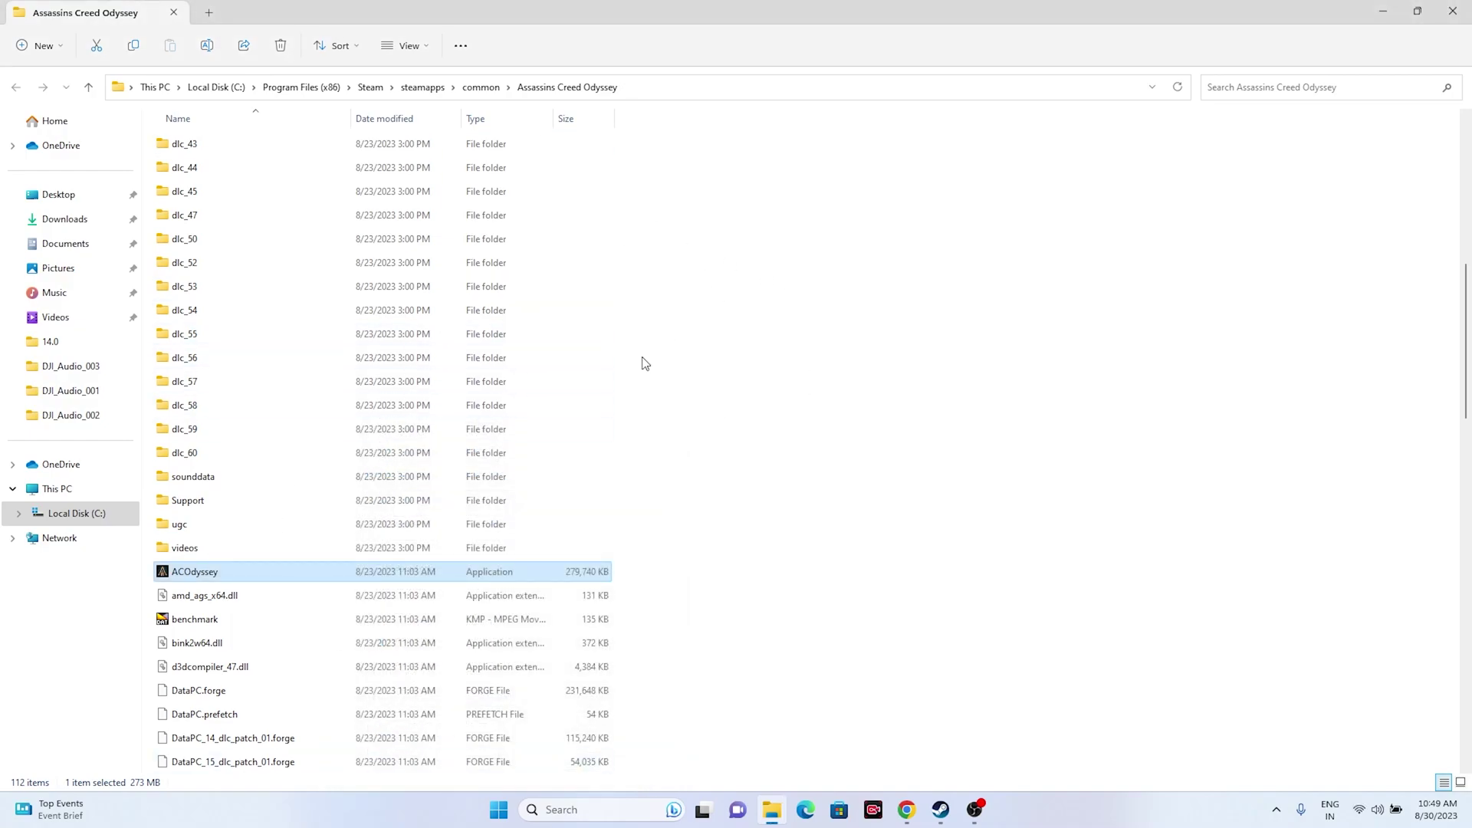
click(1450, 12)
Close the game's properties and restart Steam from its desktop shortcut.
click(1047, 175)
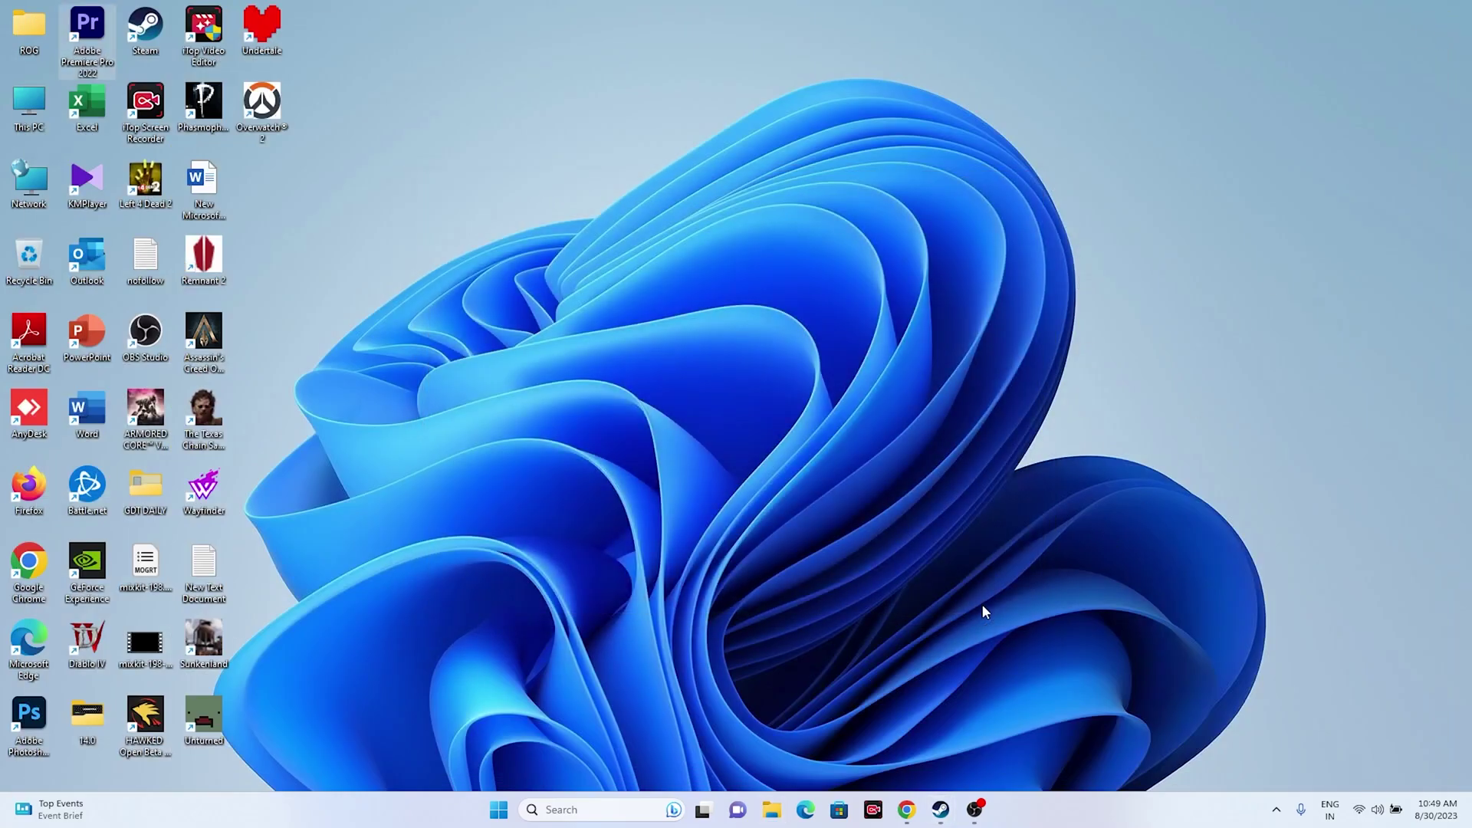
click(940, 810)
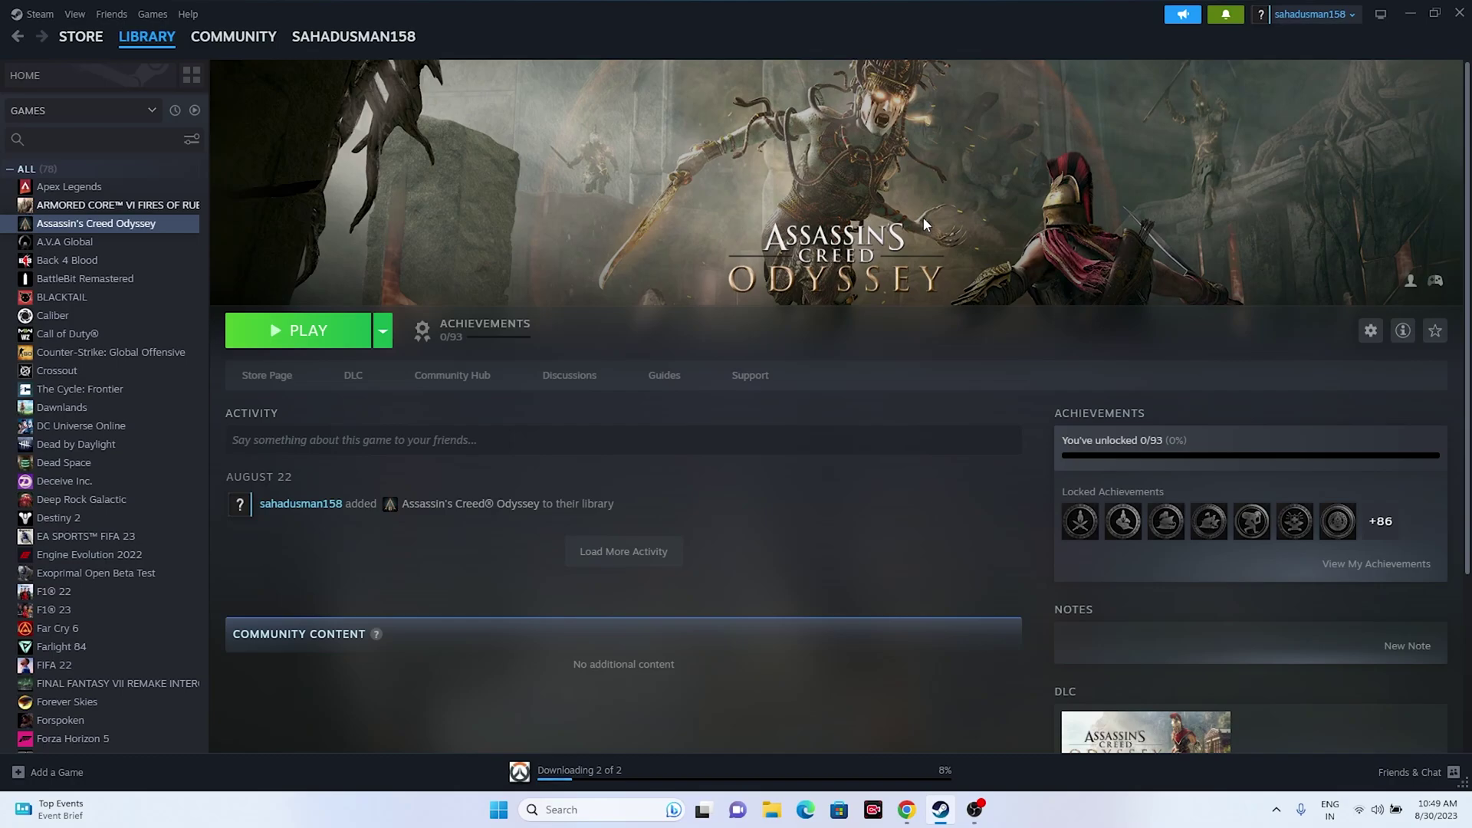
click(1459, 12)
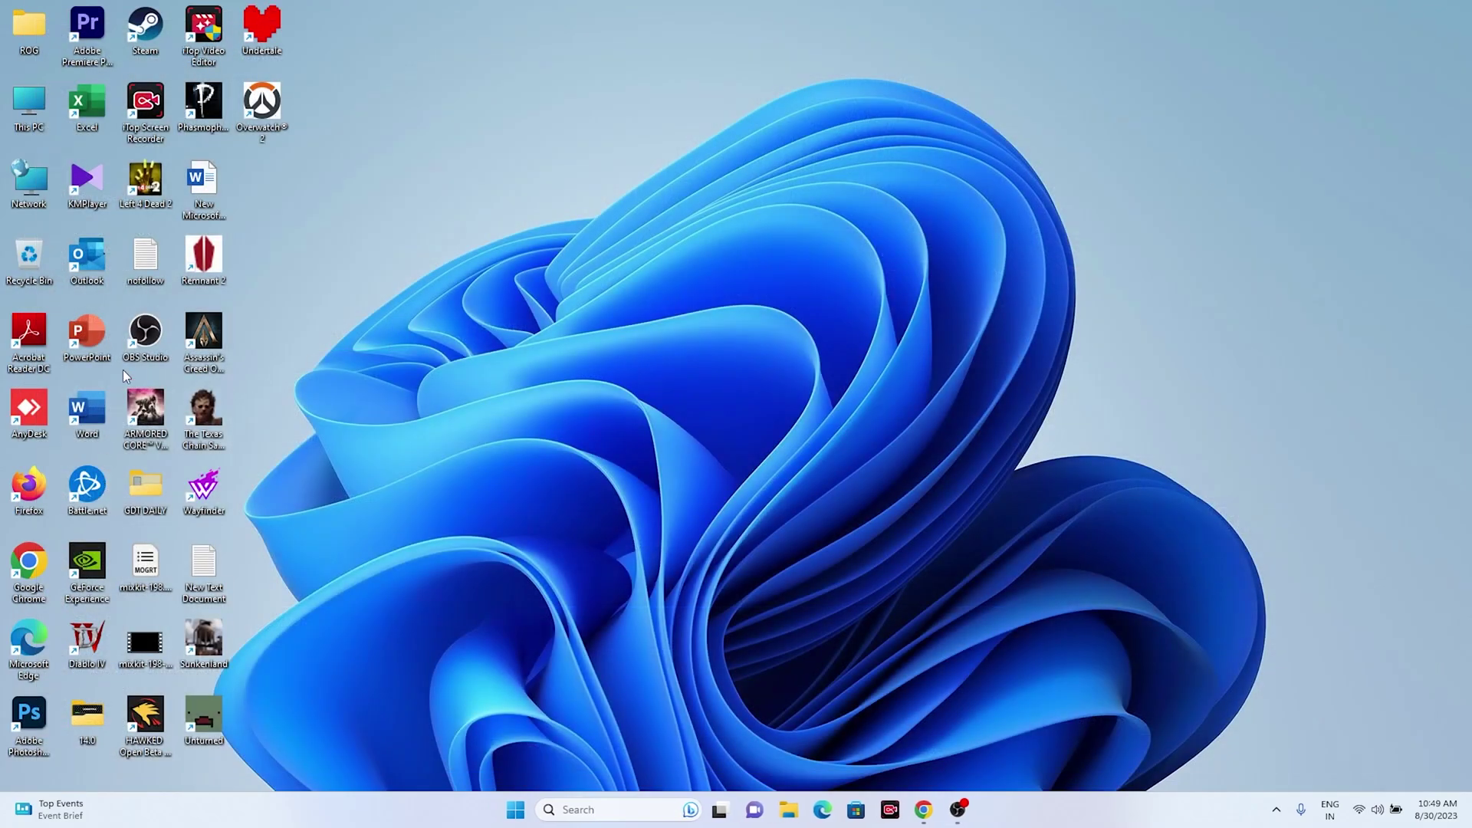
double_click(158, 52)
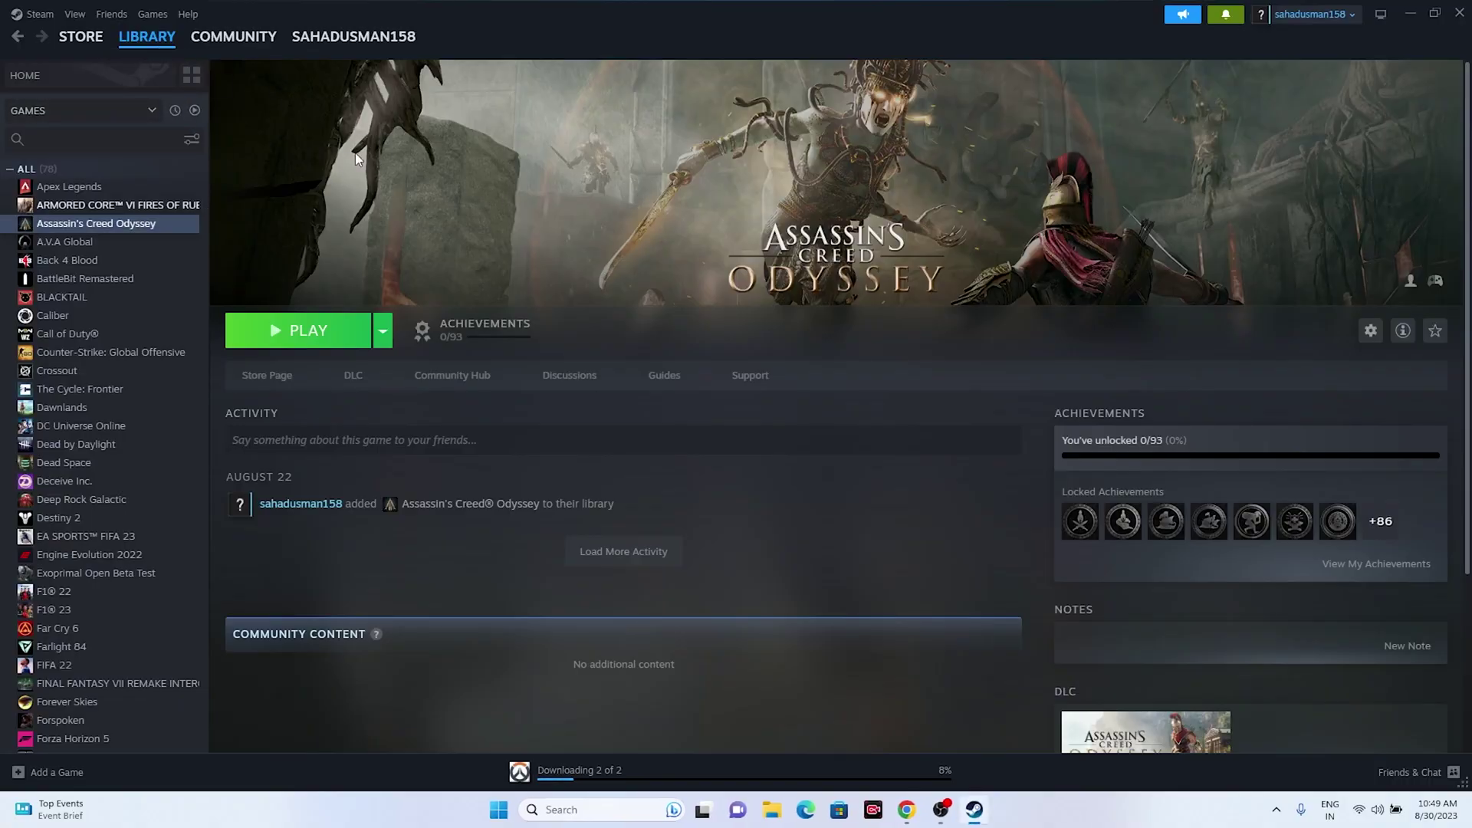
click(36, 16)
click(984, 241)
In Quick Settings, raise the system volume to maximum, then lower it to 0.
click(1378, 810)
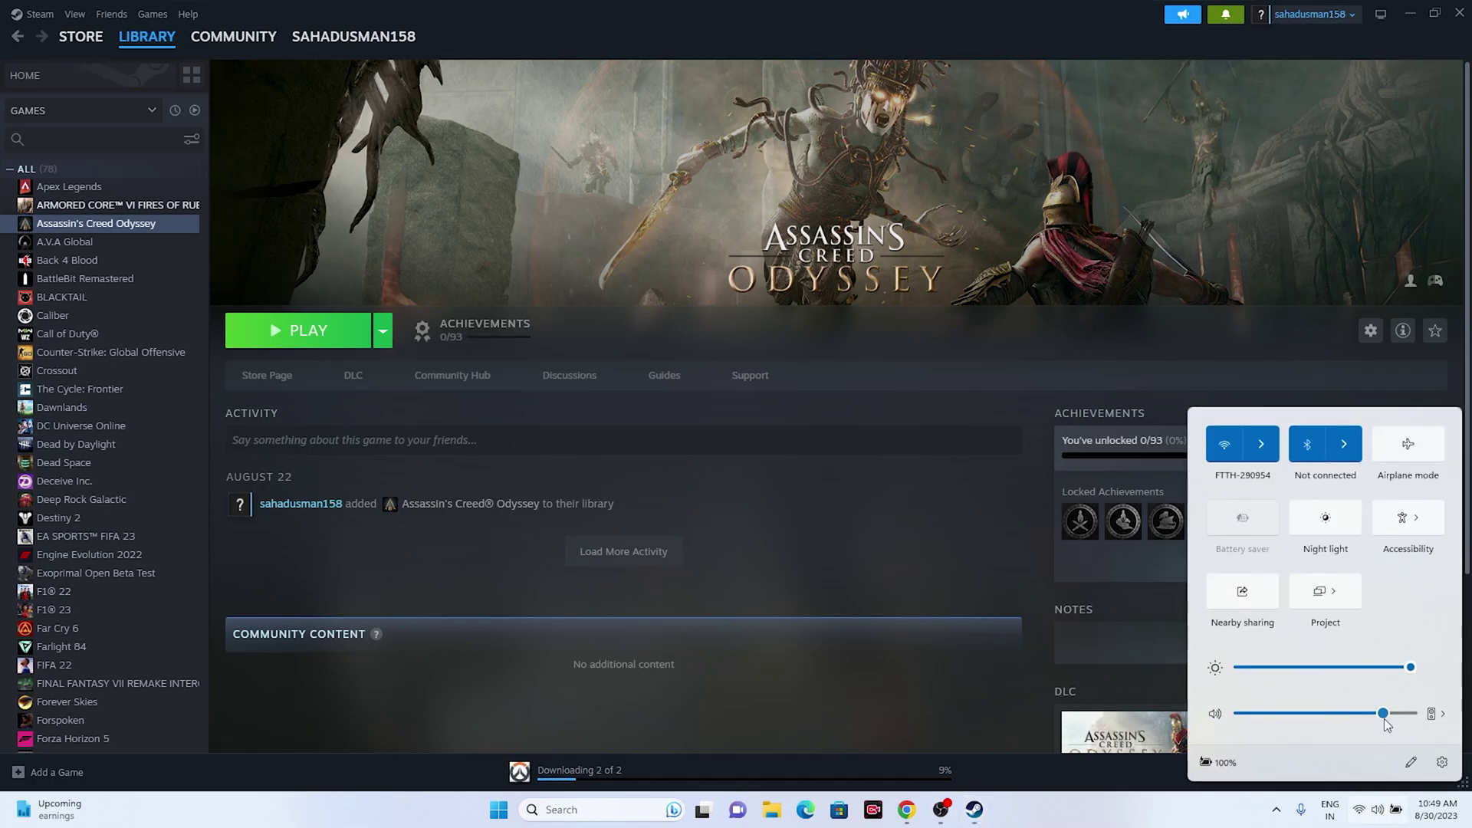
drag(1386, 716, 1408, 716)
drag(1407, 716, 1240, 713)
Raise the Speakers output volume in Sound settings from 0 to 100, then close Settings.
click(1441, 762)
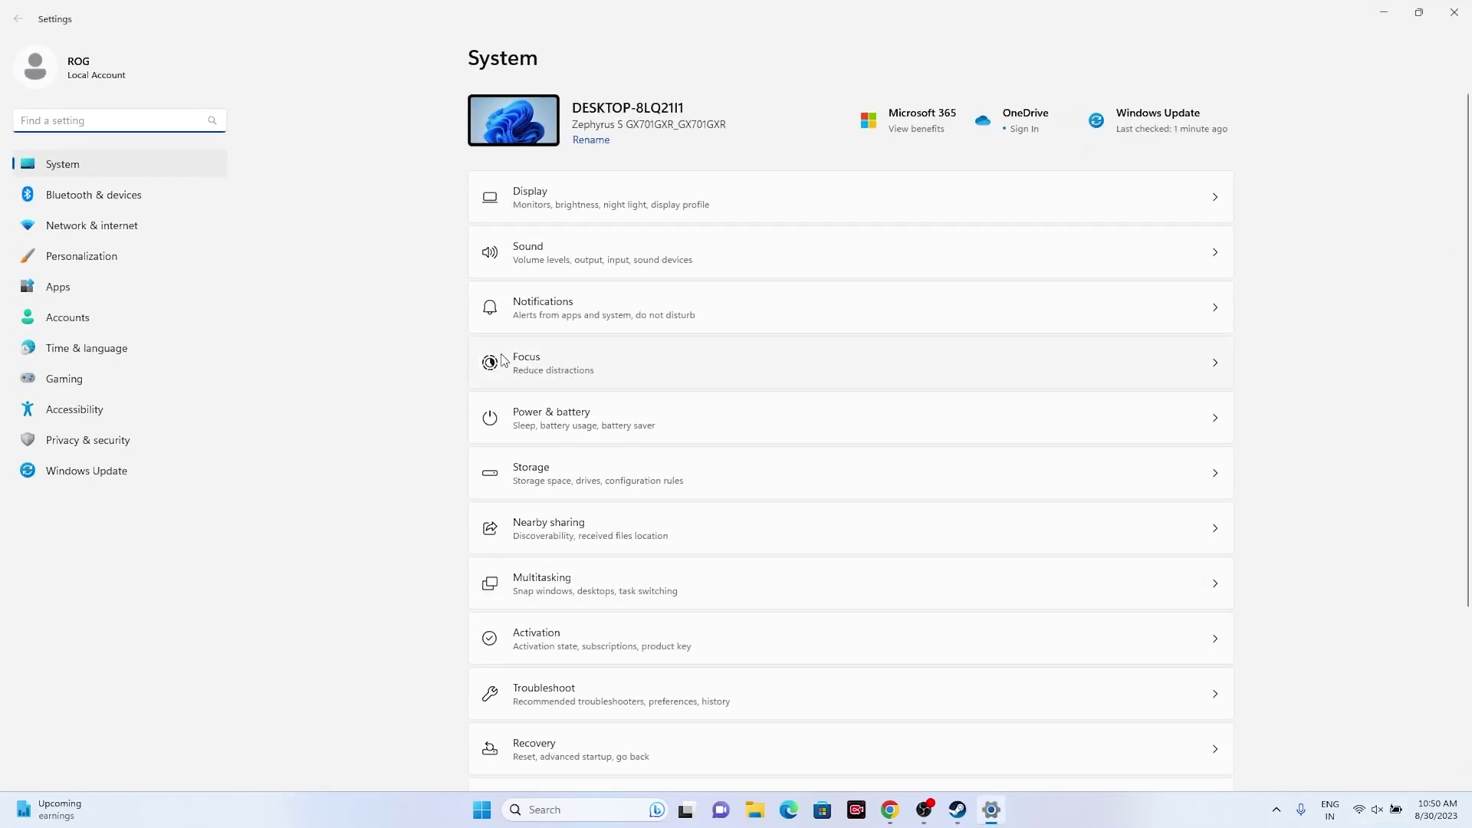
click(541, 243)
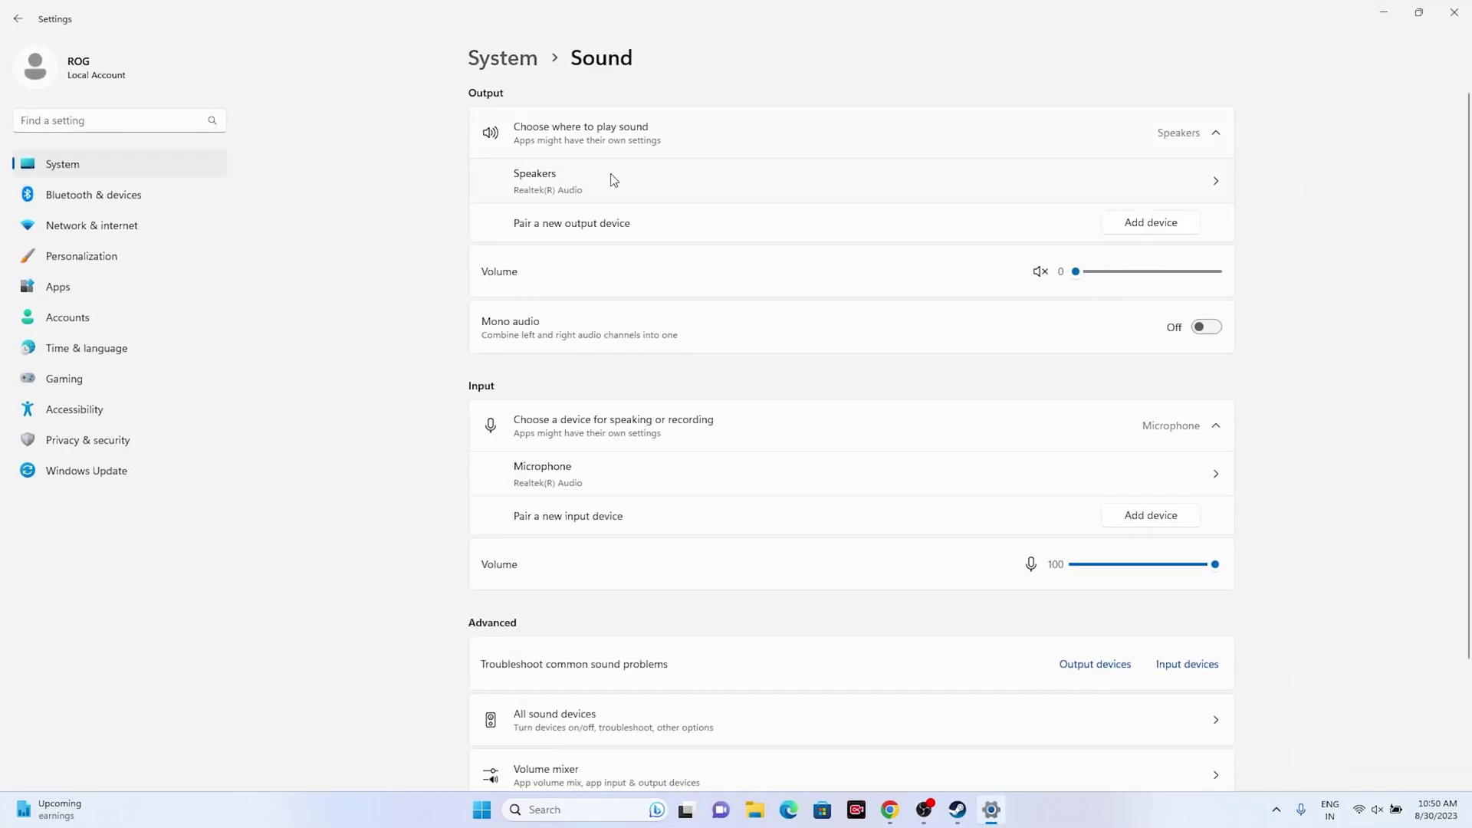
click(544, 195)
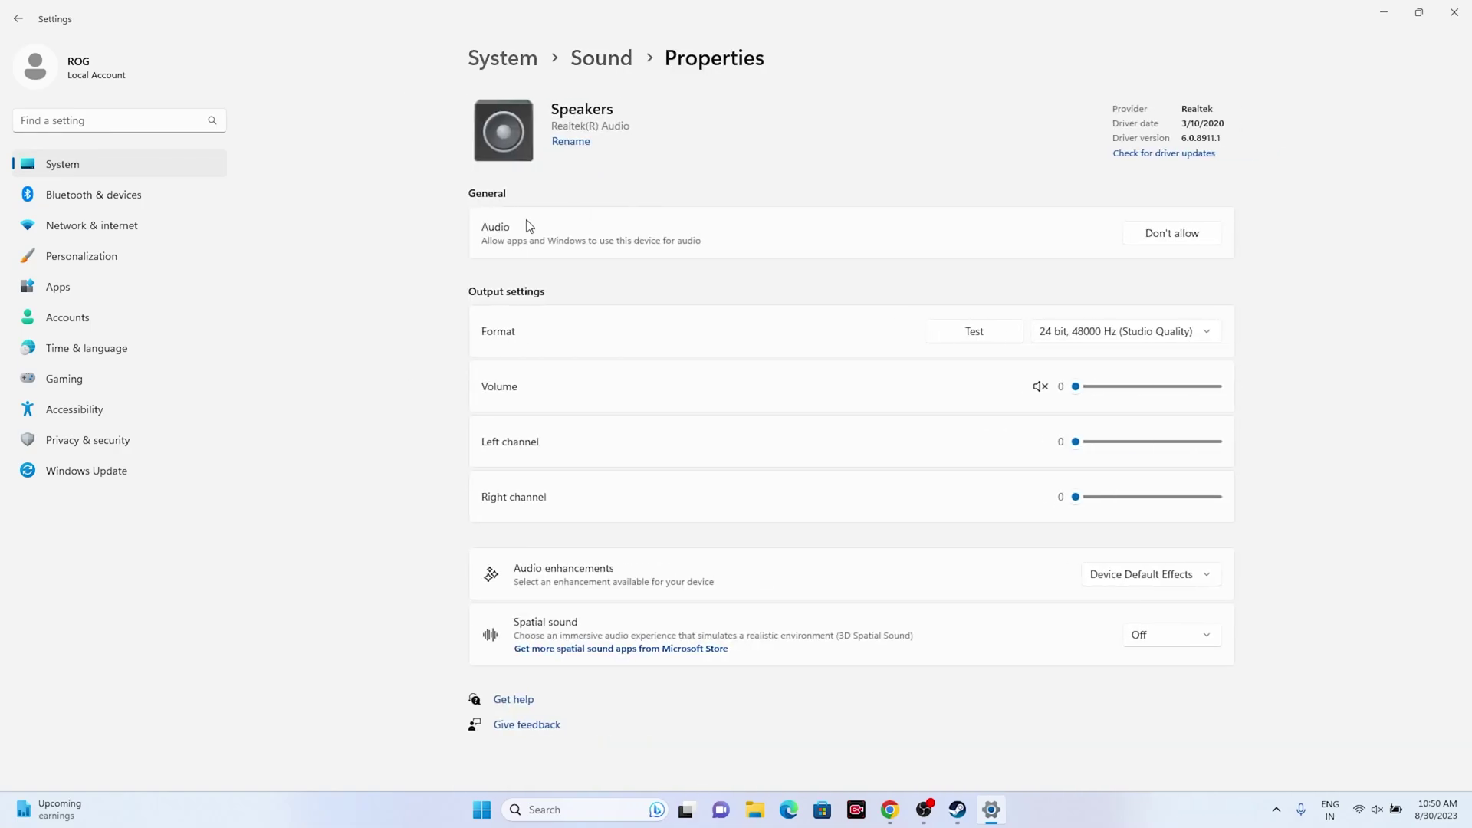
key(alt+Left)
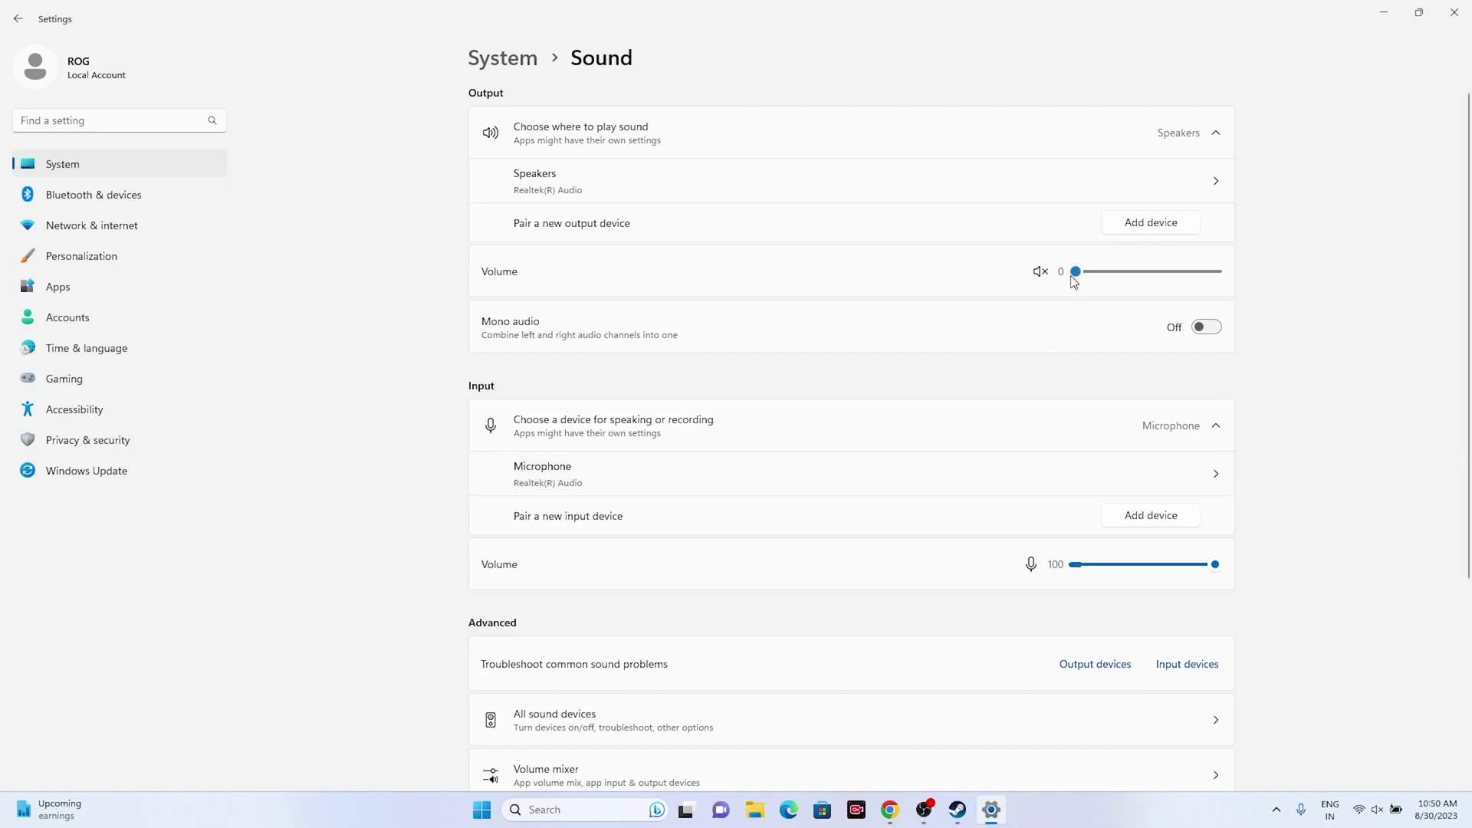
drag(1074, 278, 1218, 287)
click(1215, 565)
click(1454, 12)
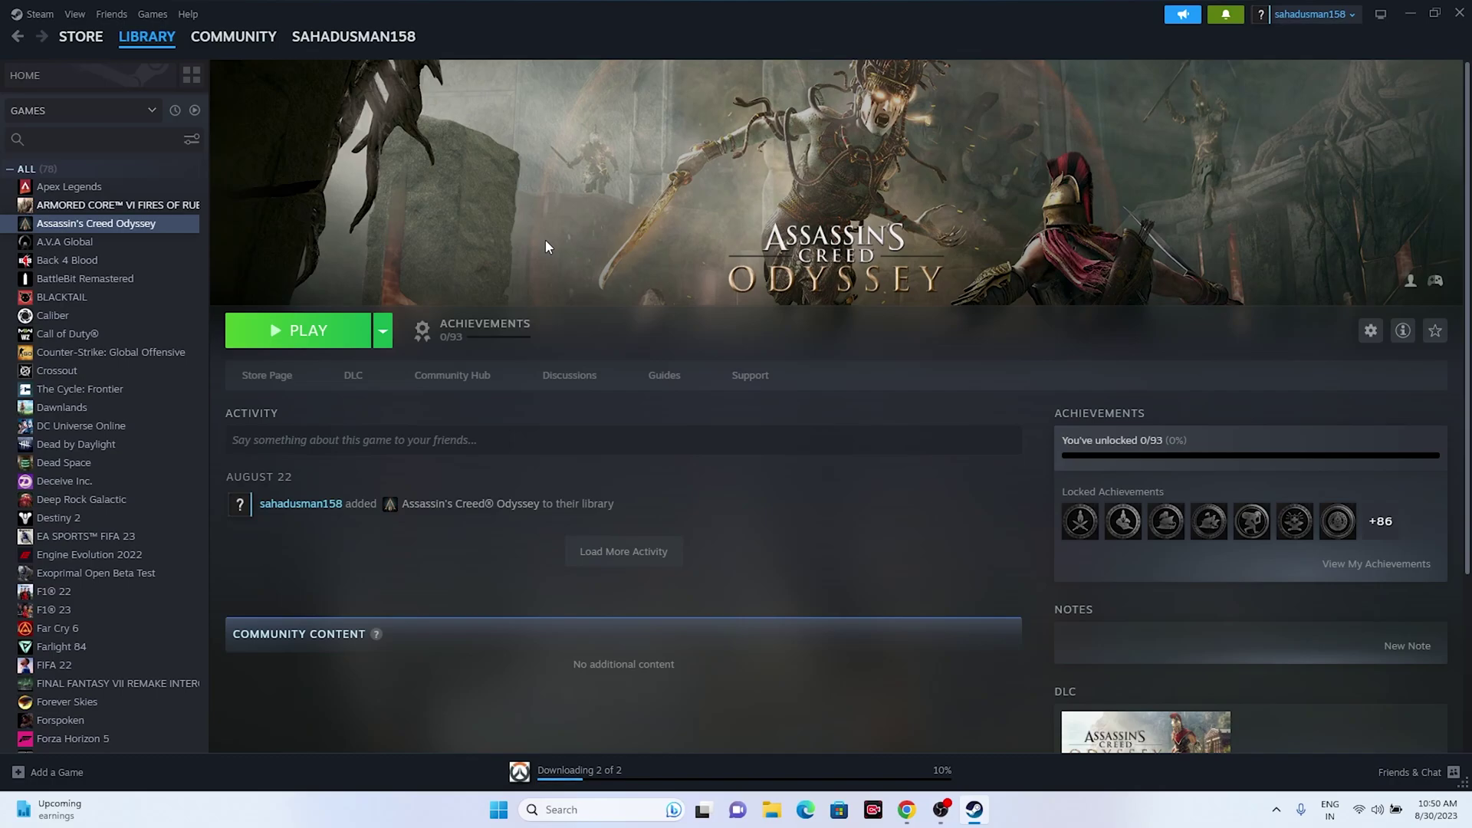
click(1408, 14)
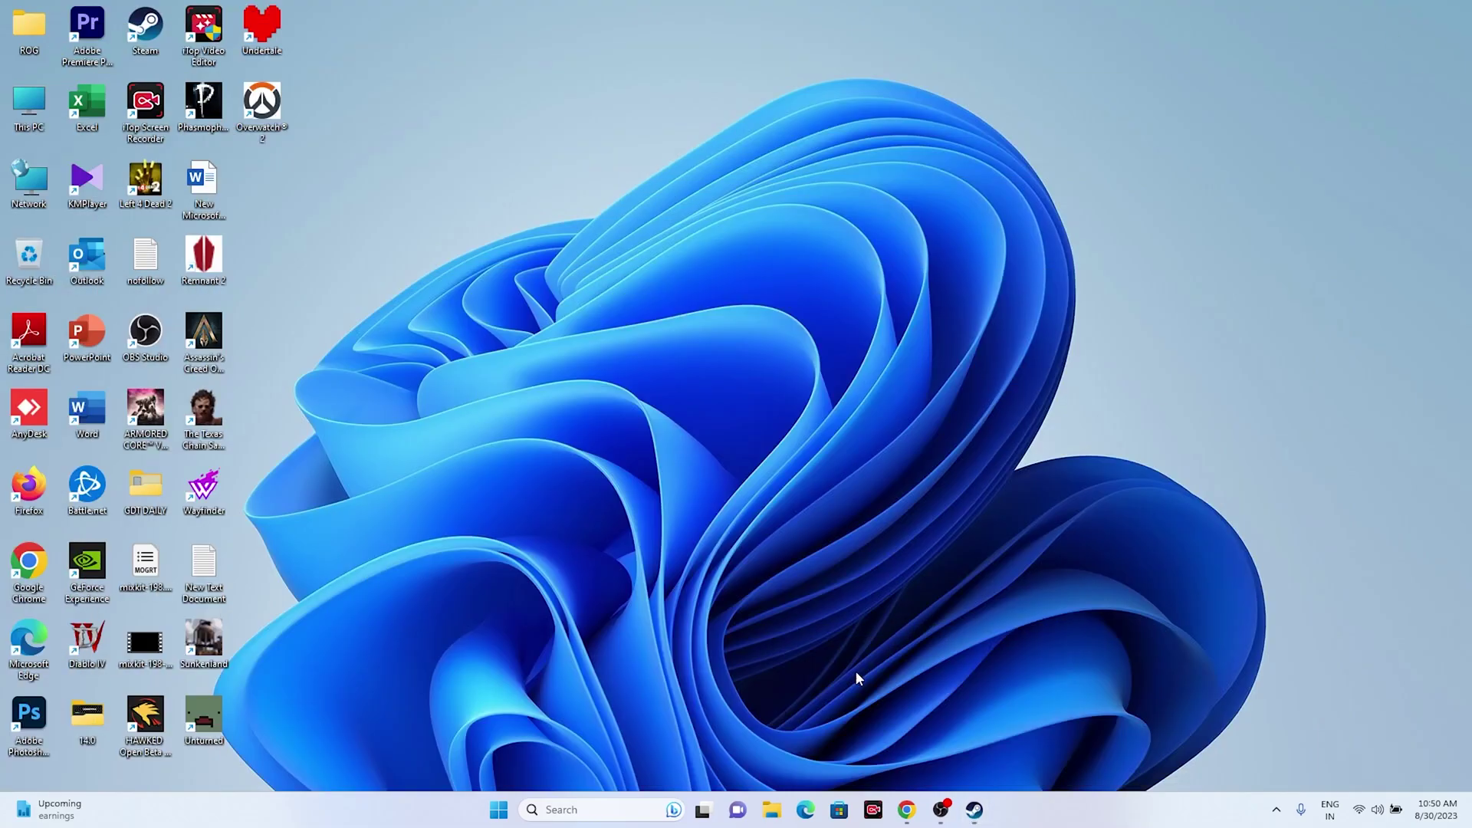
click(583, 809)
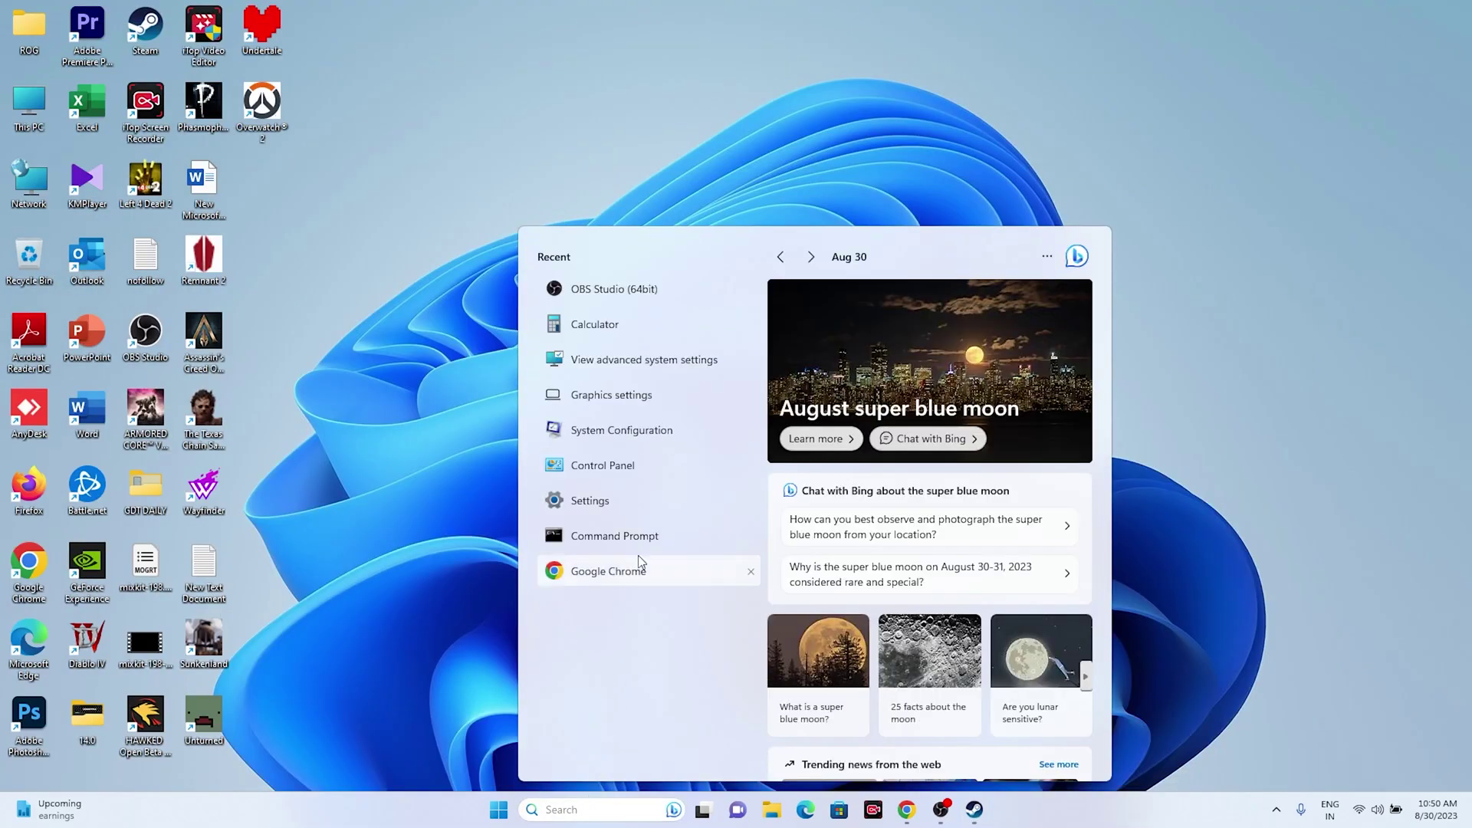
click(613, 466)
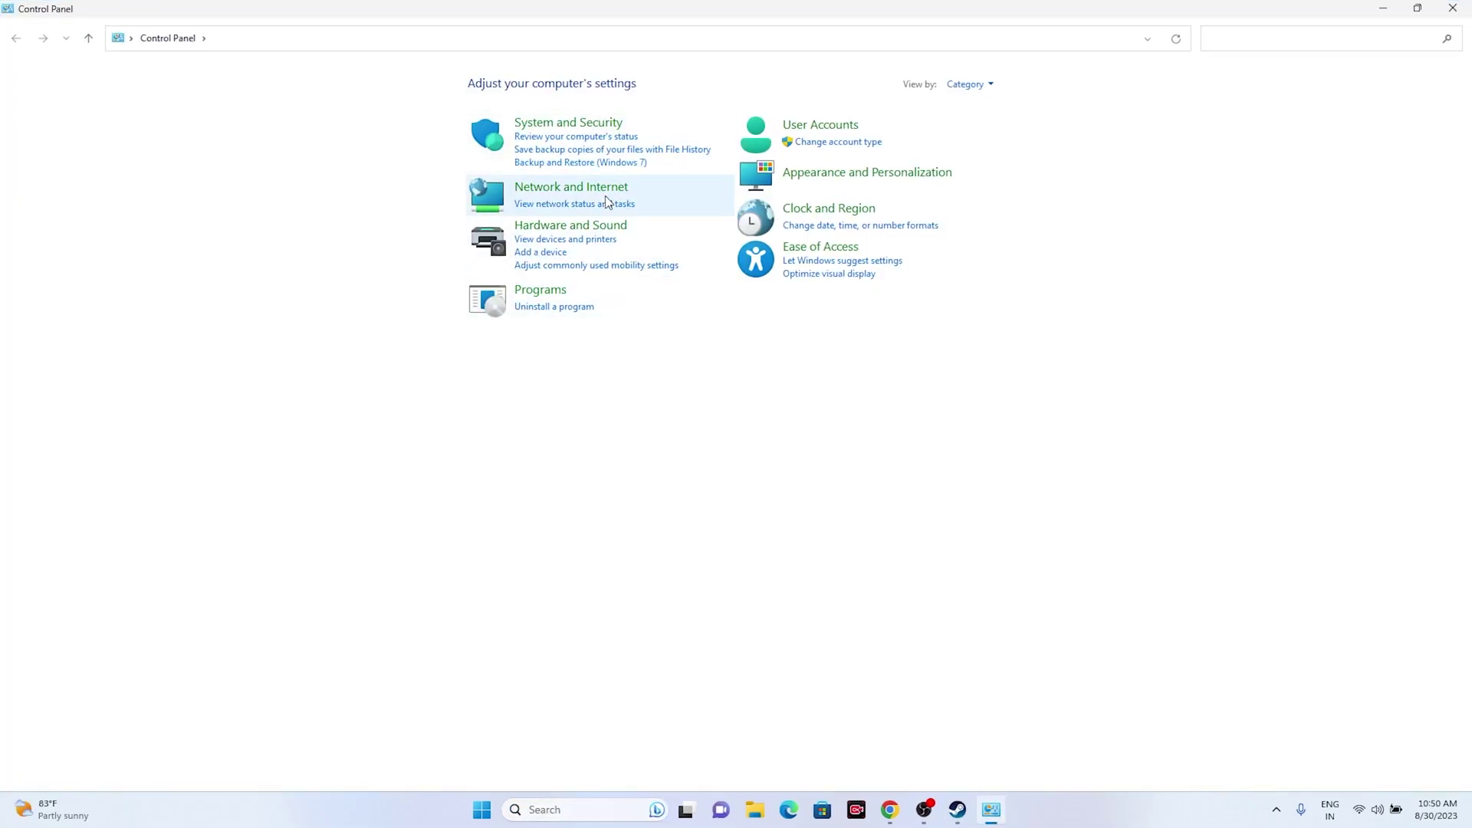
click(558, 227)
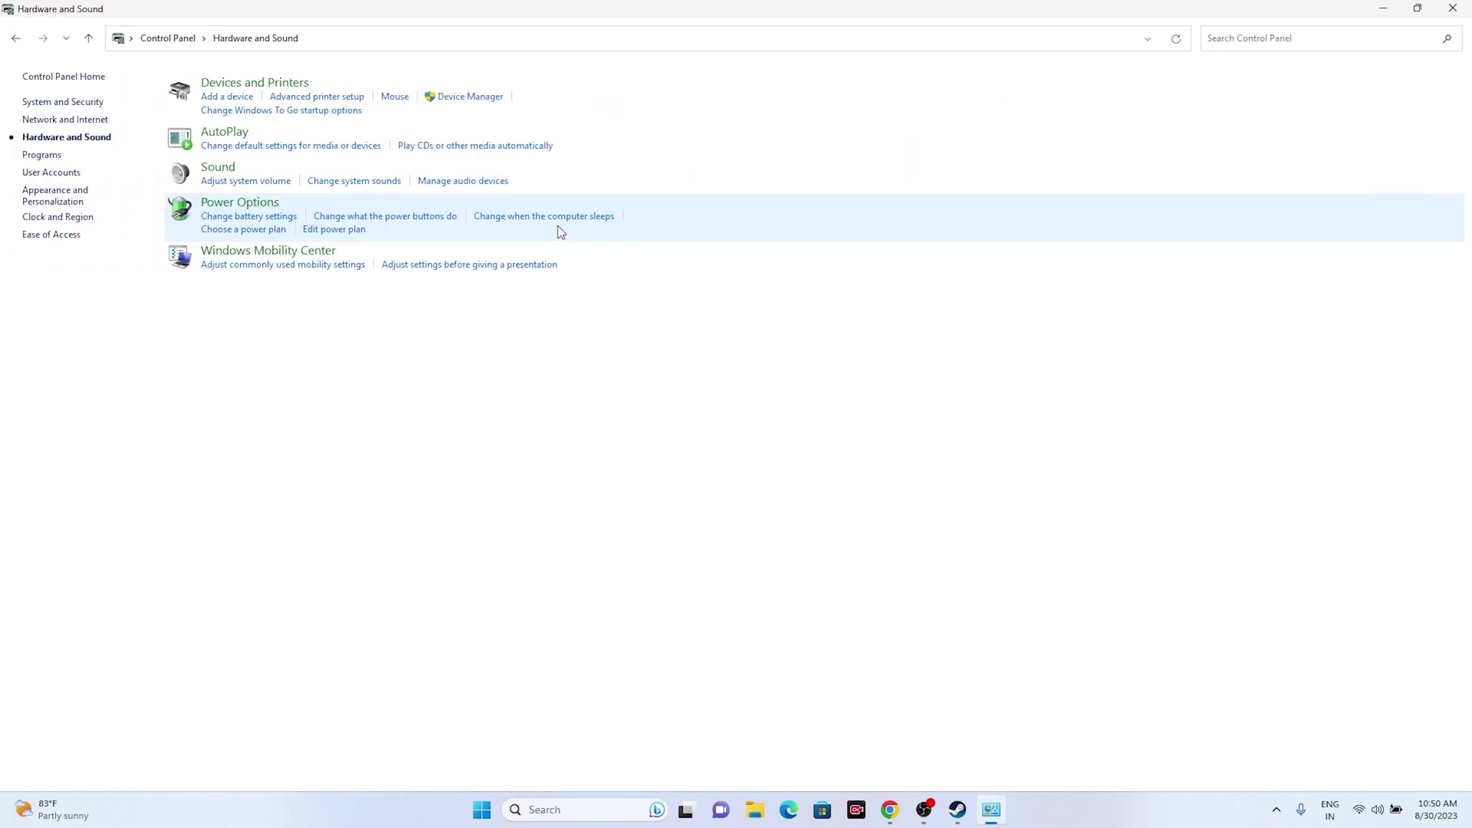
click(221, 173)
click(226, 338)
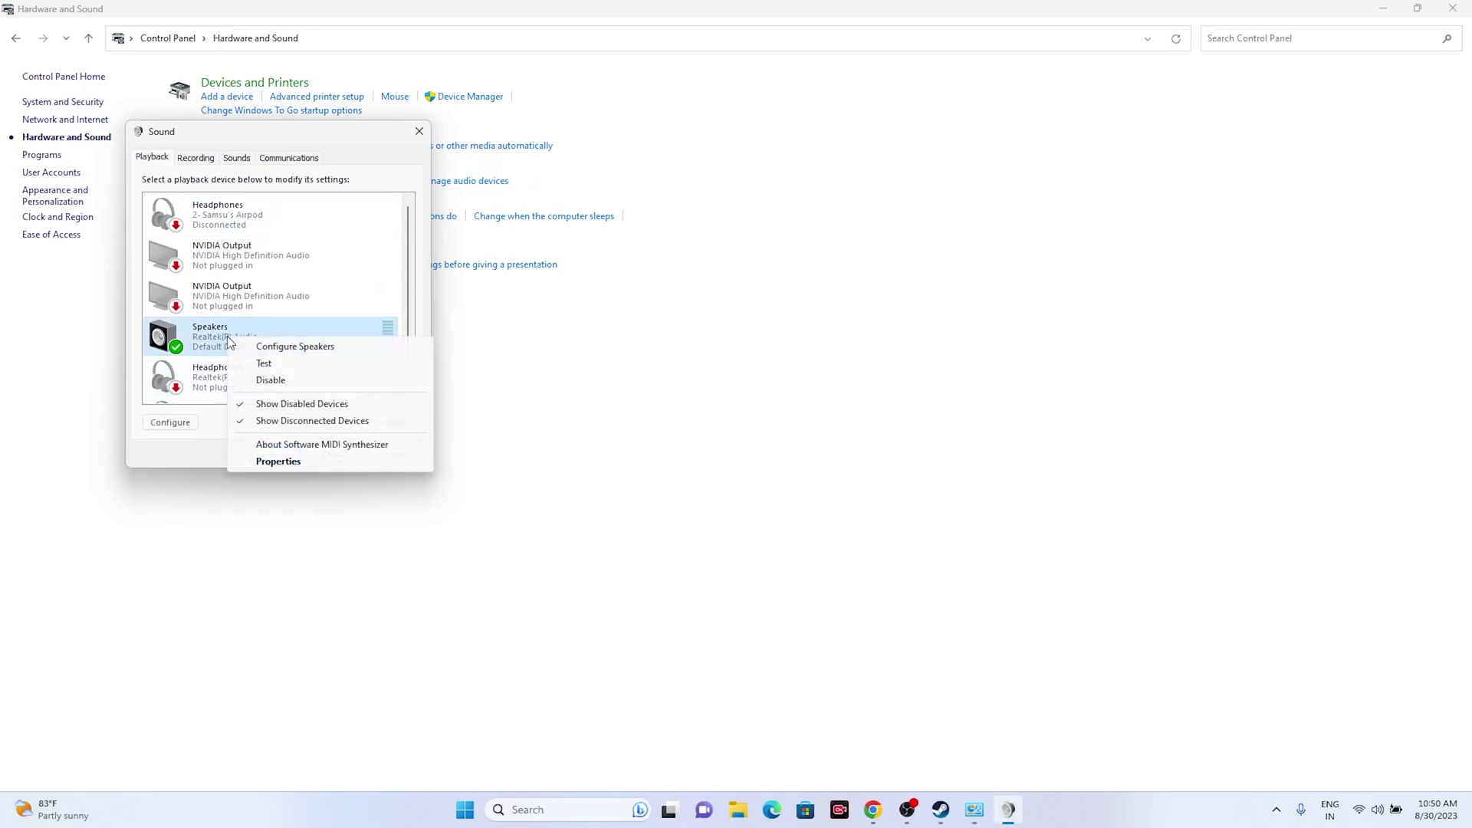
click(276, 462)
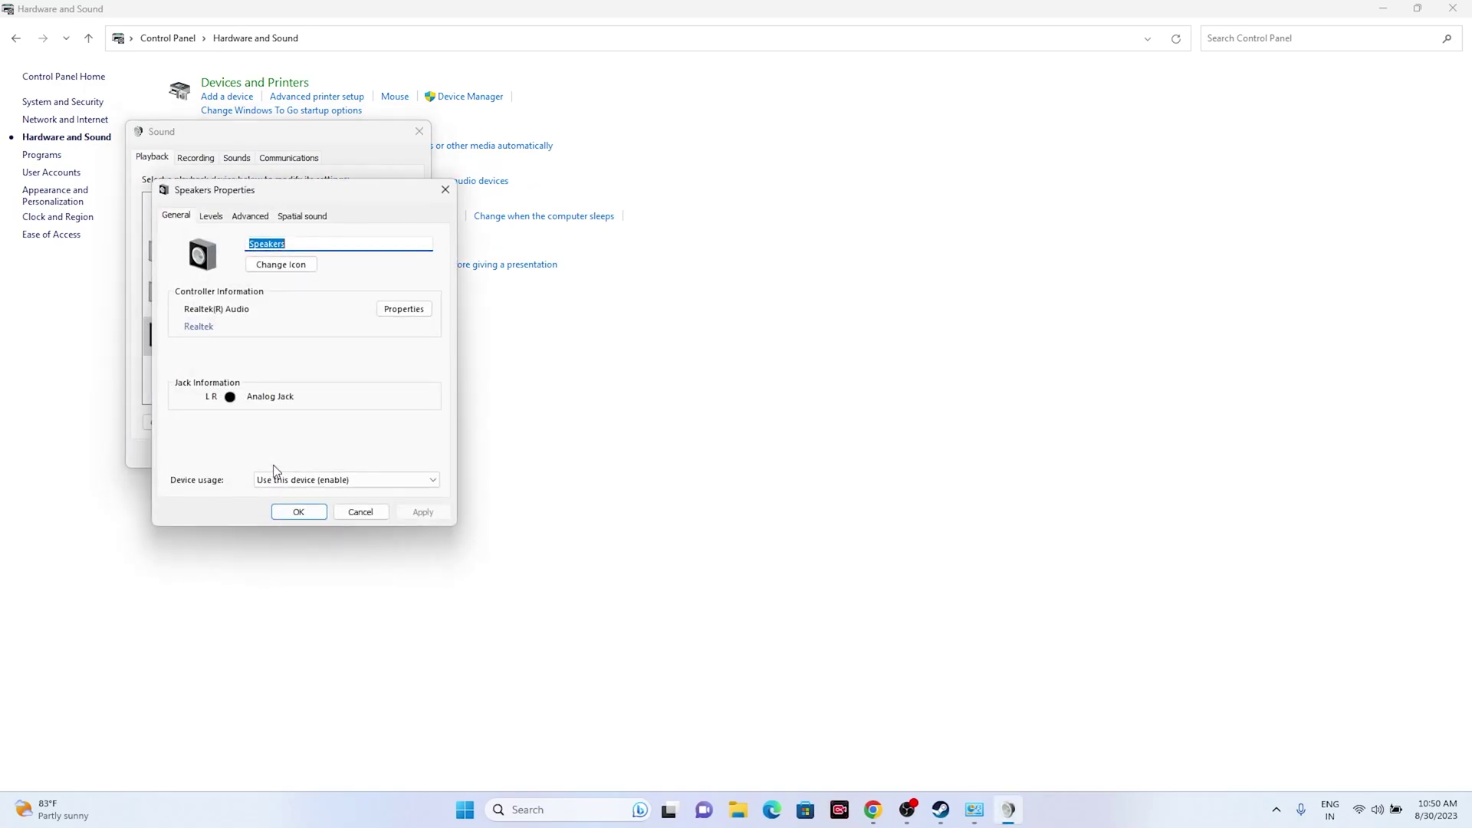
click(304, 217)
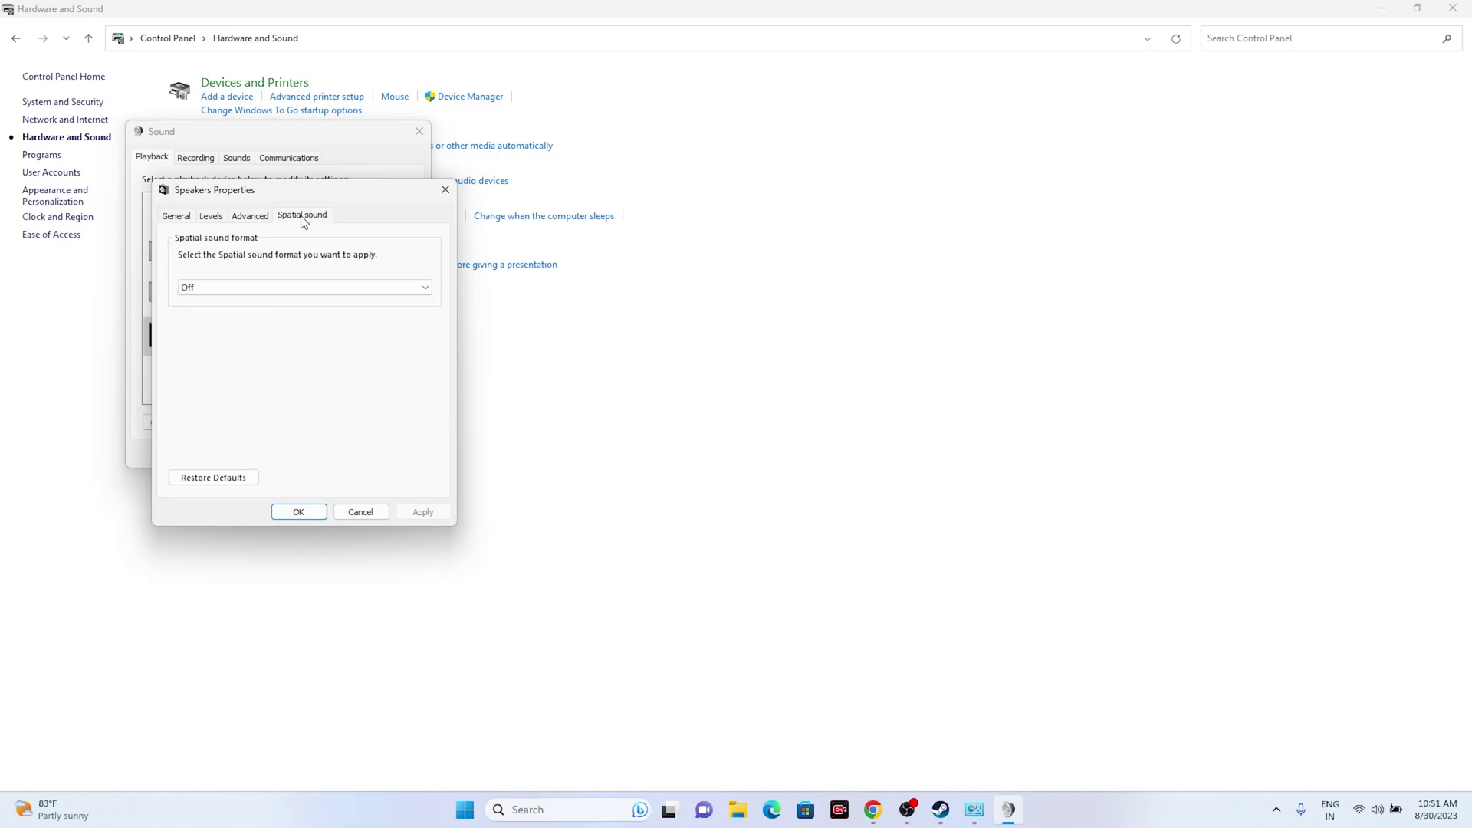
click(207, 288)
click(207, 289)
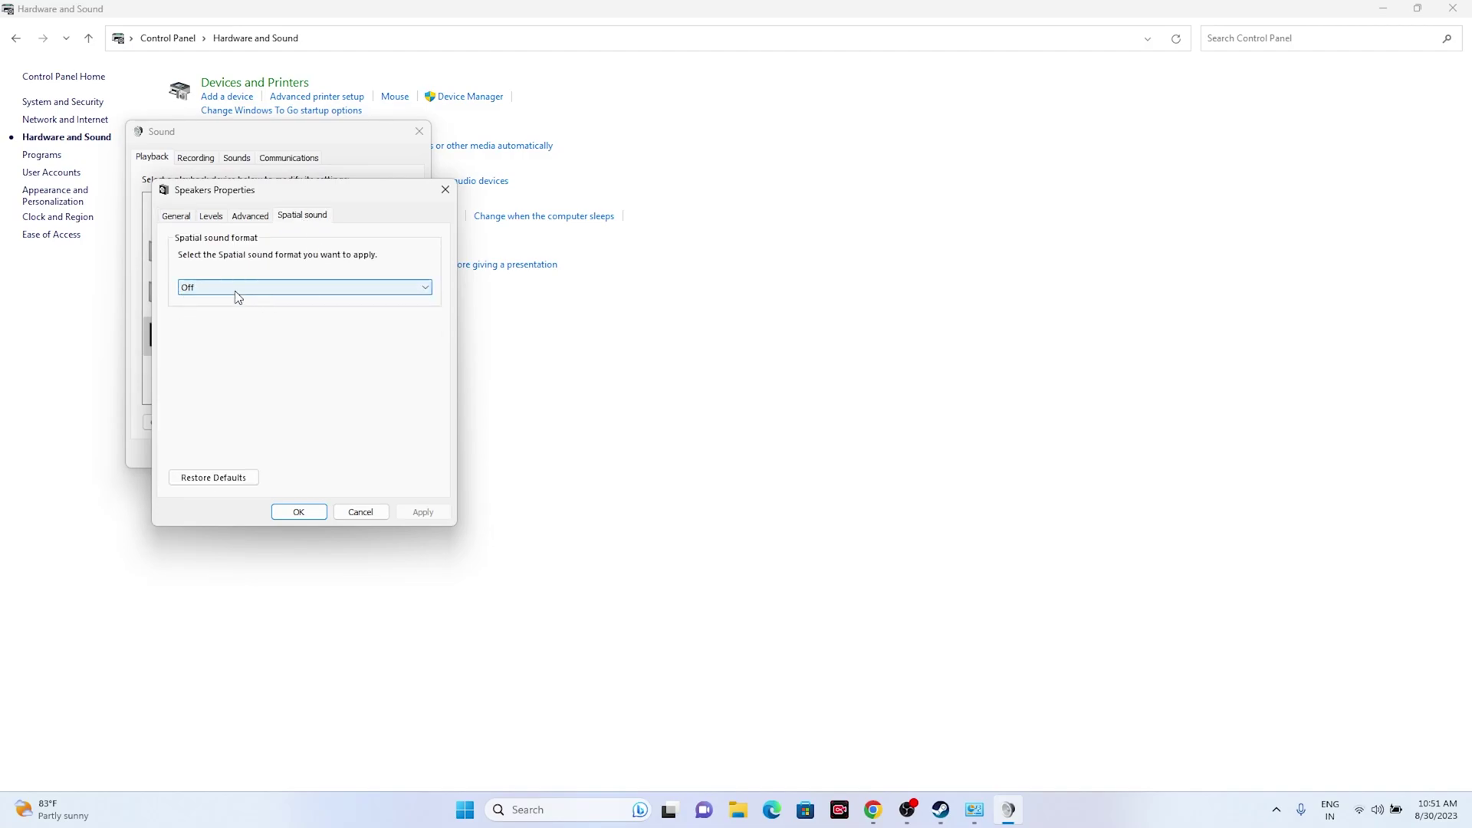
click(235, 288)
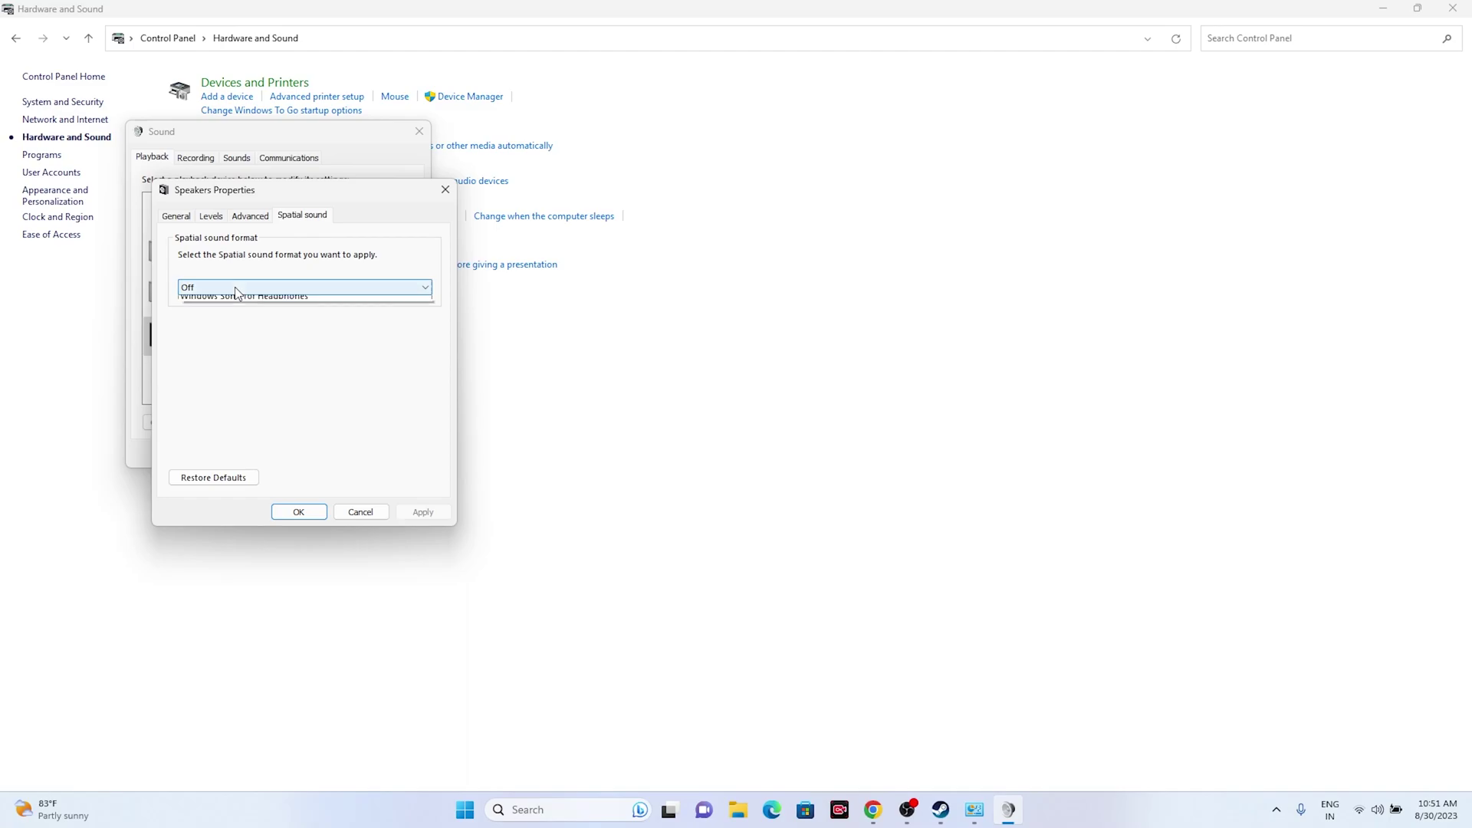
click(234, 288)
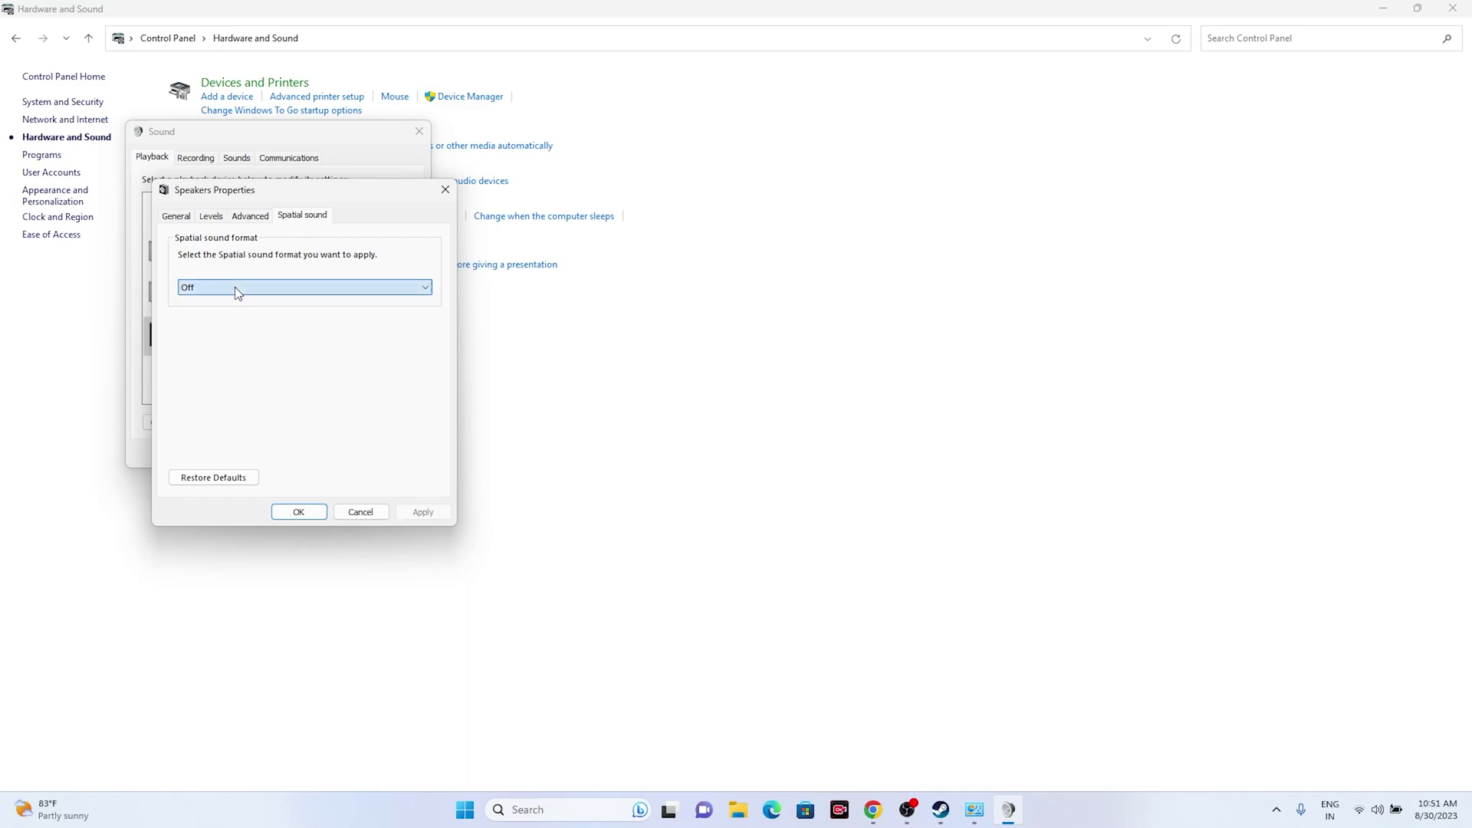
click(238, 218)
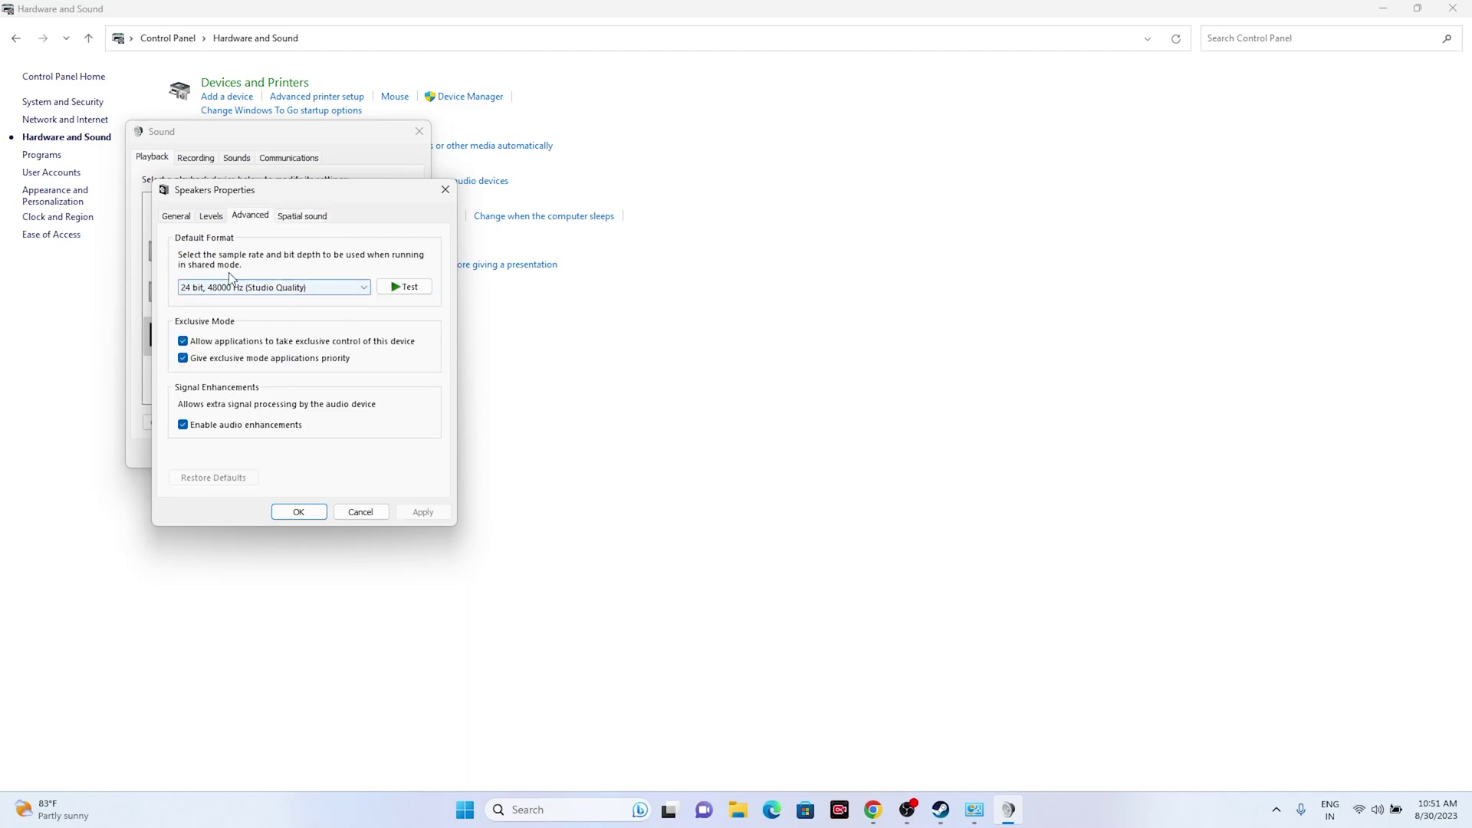
click(254, 292)
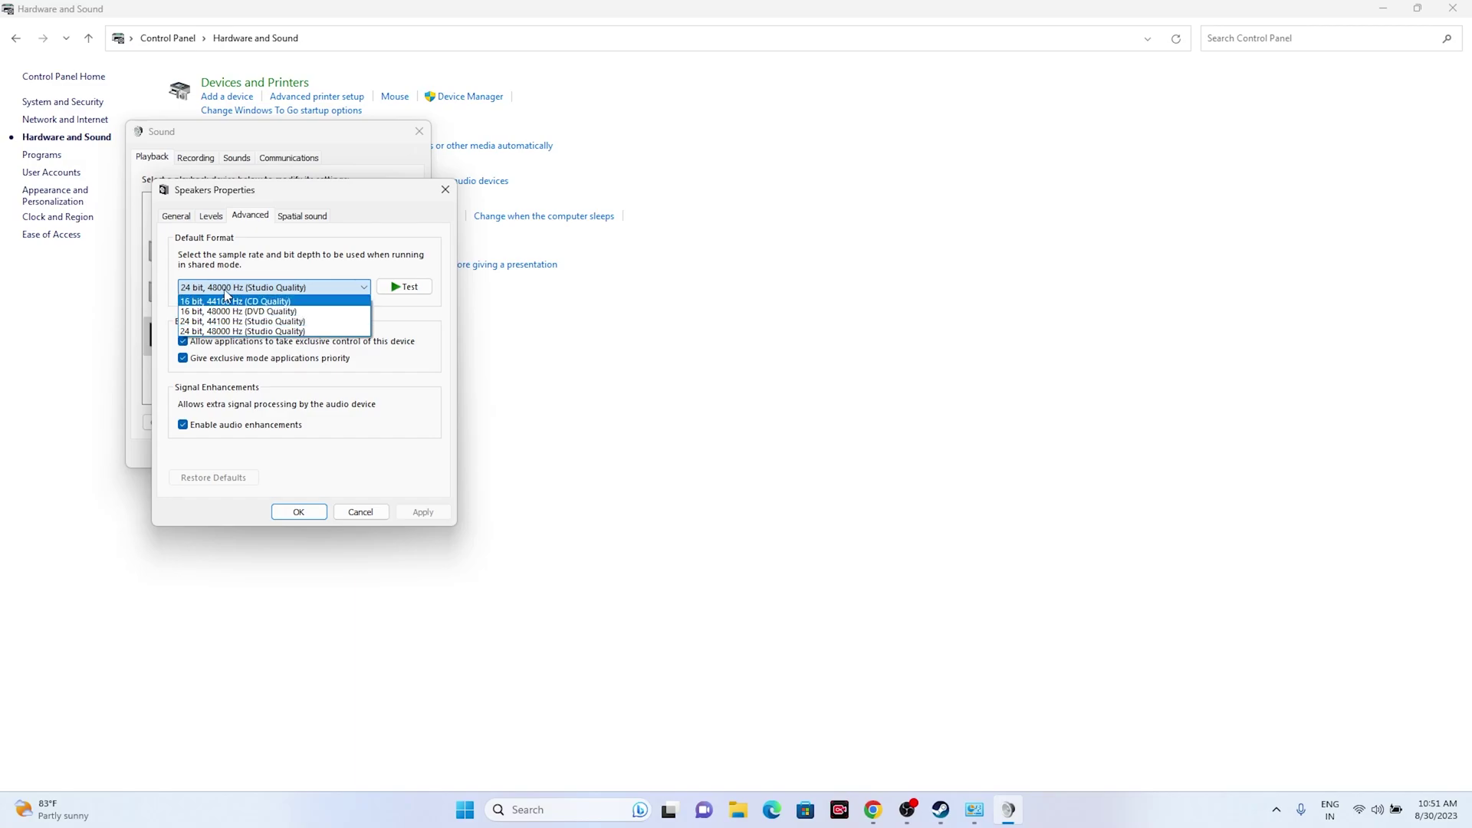
click(234, 331)
click(307, 219)
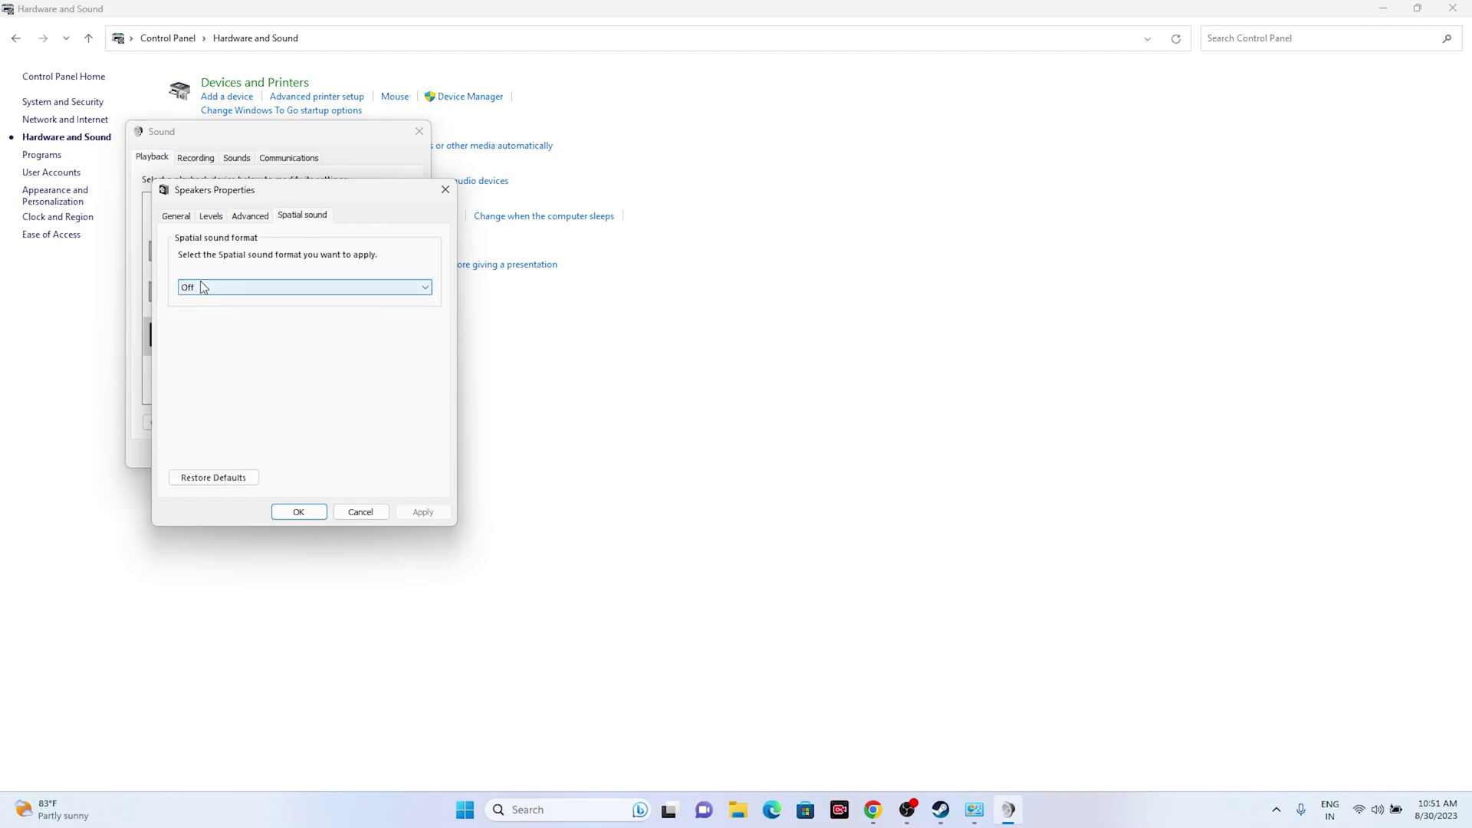
click(445, 189)
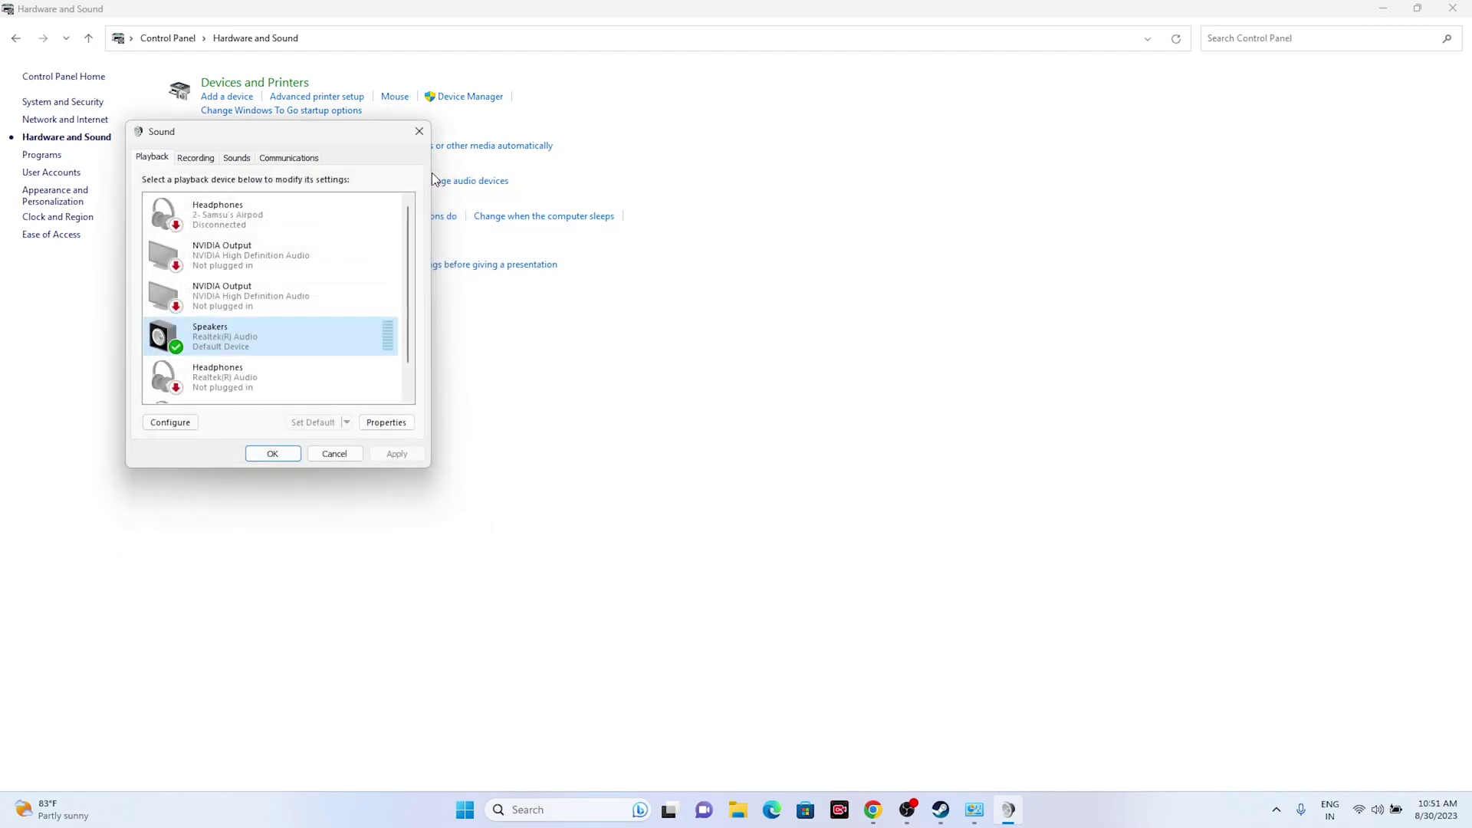
click(420, 131)
Close Control Panel, minimize Steam, and bring up the Windows search panel.
click(1453, 7)
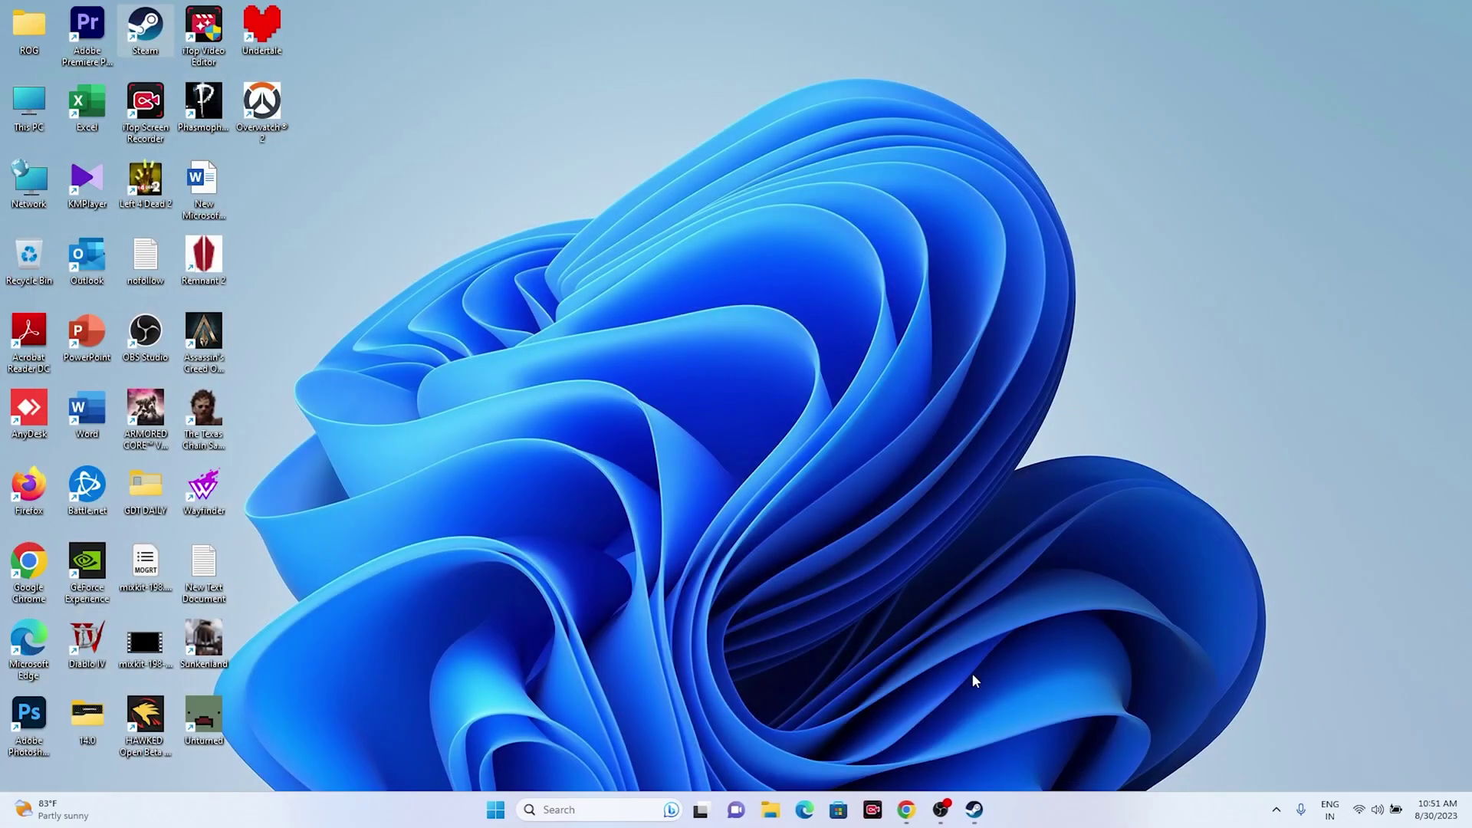
click(982, 815)
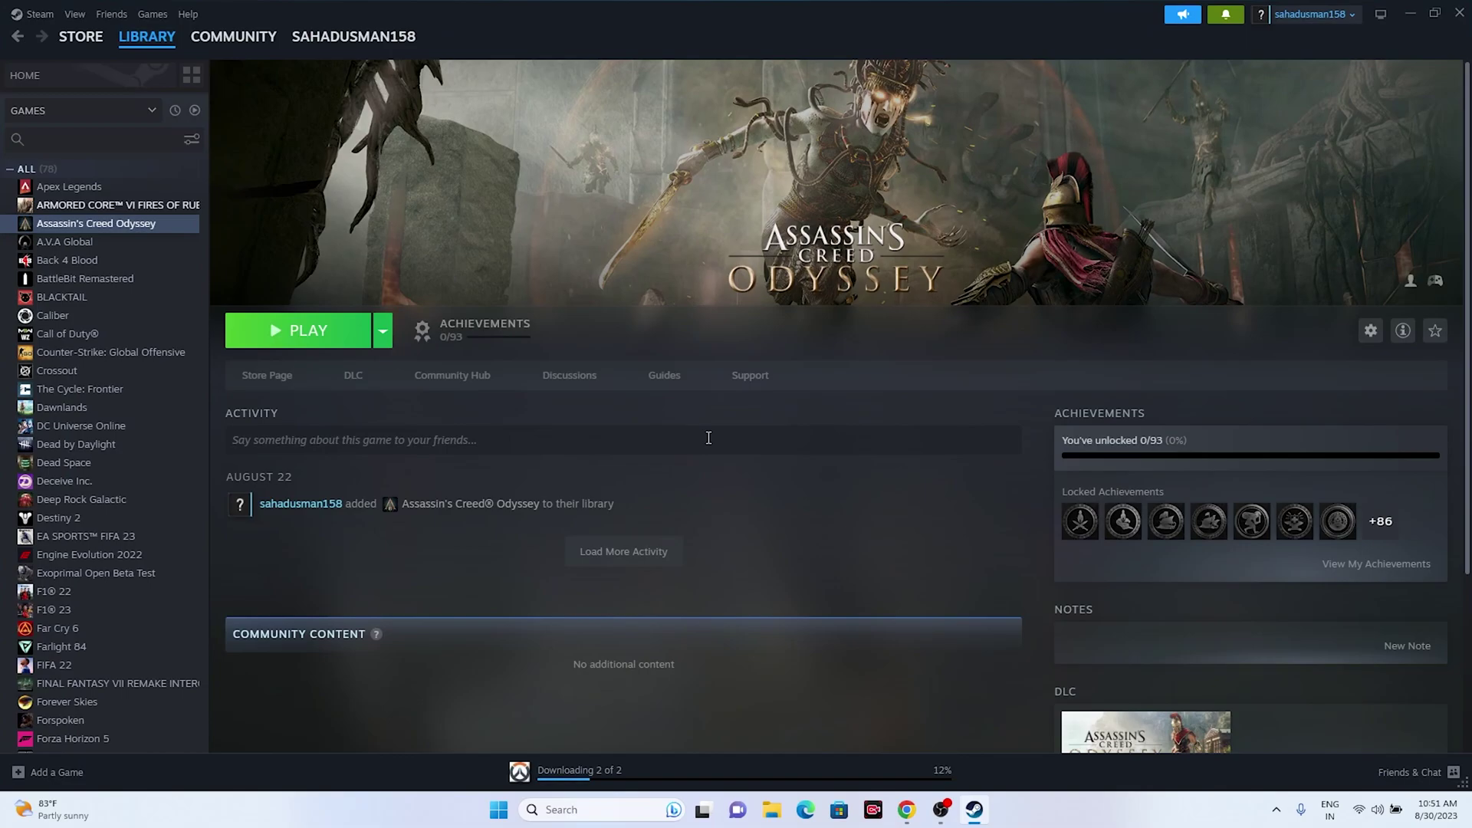
click(1419, 15)
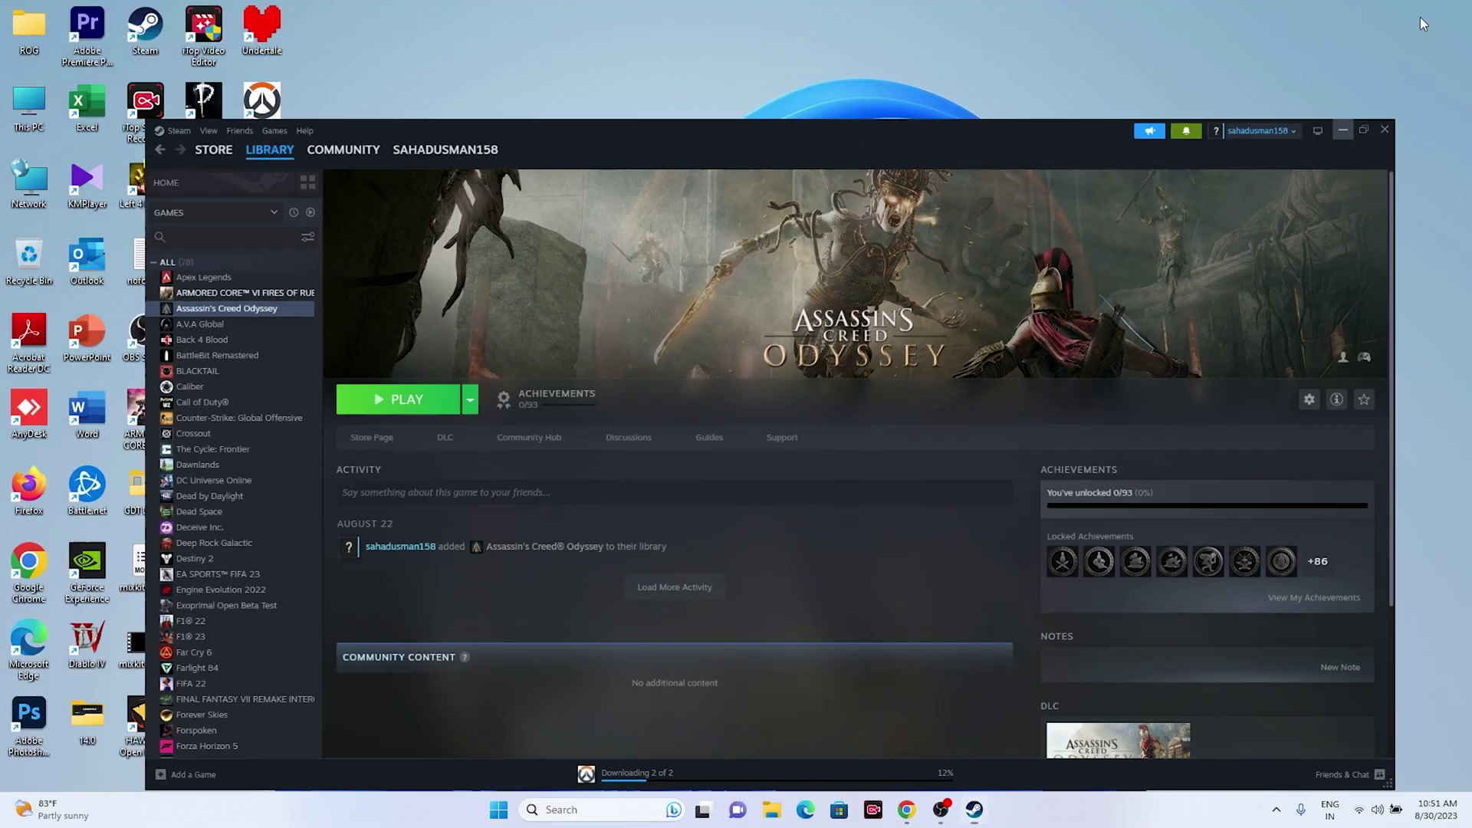
click(606, 810)
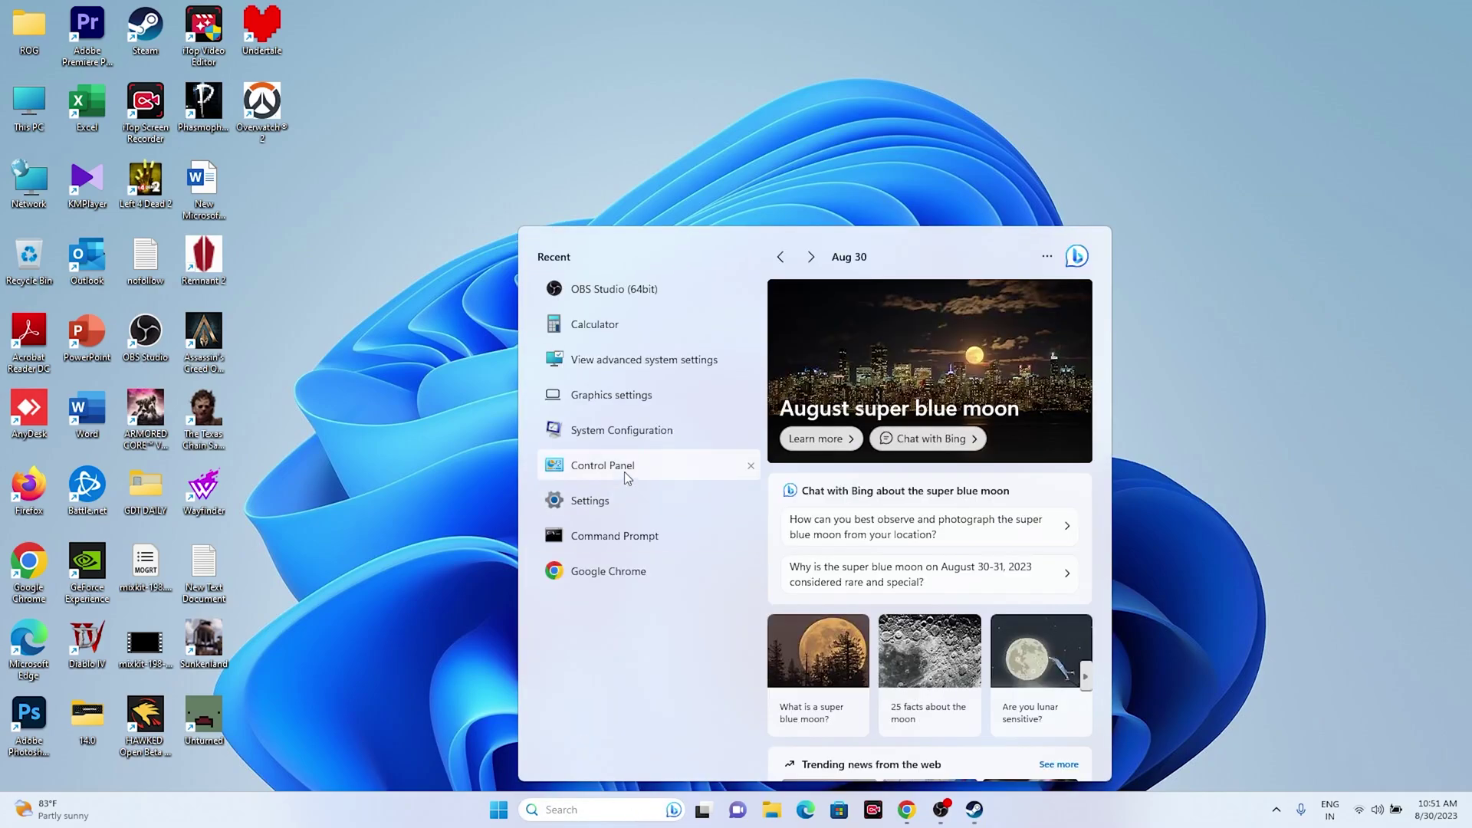
Go to Control Panel's Hardware and Sound page.
click(624, 469)
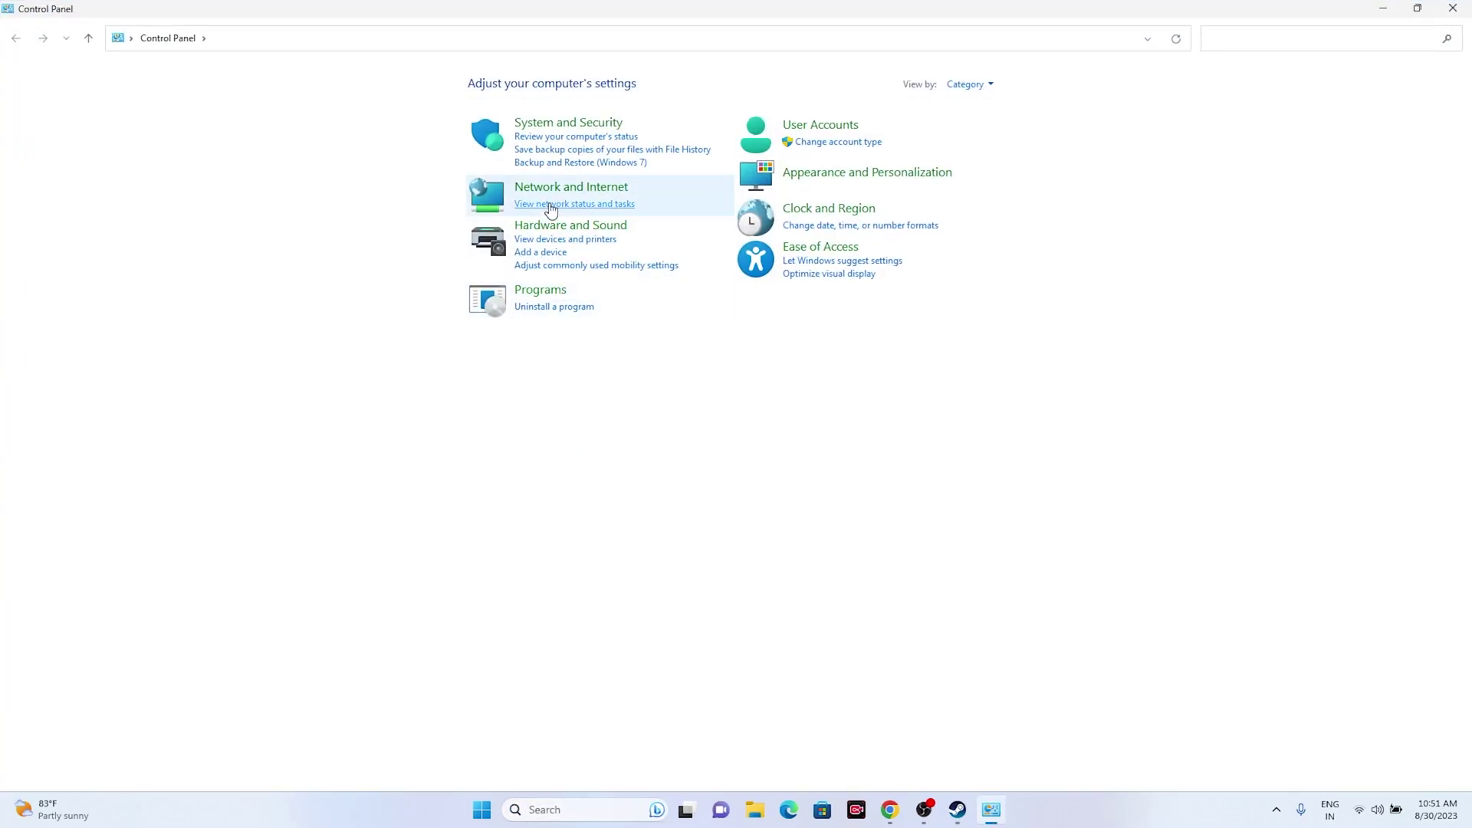
click(578, 233)
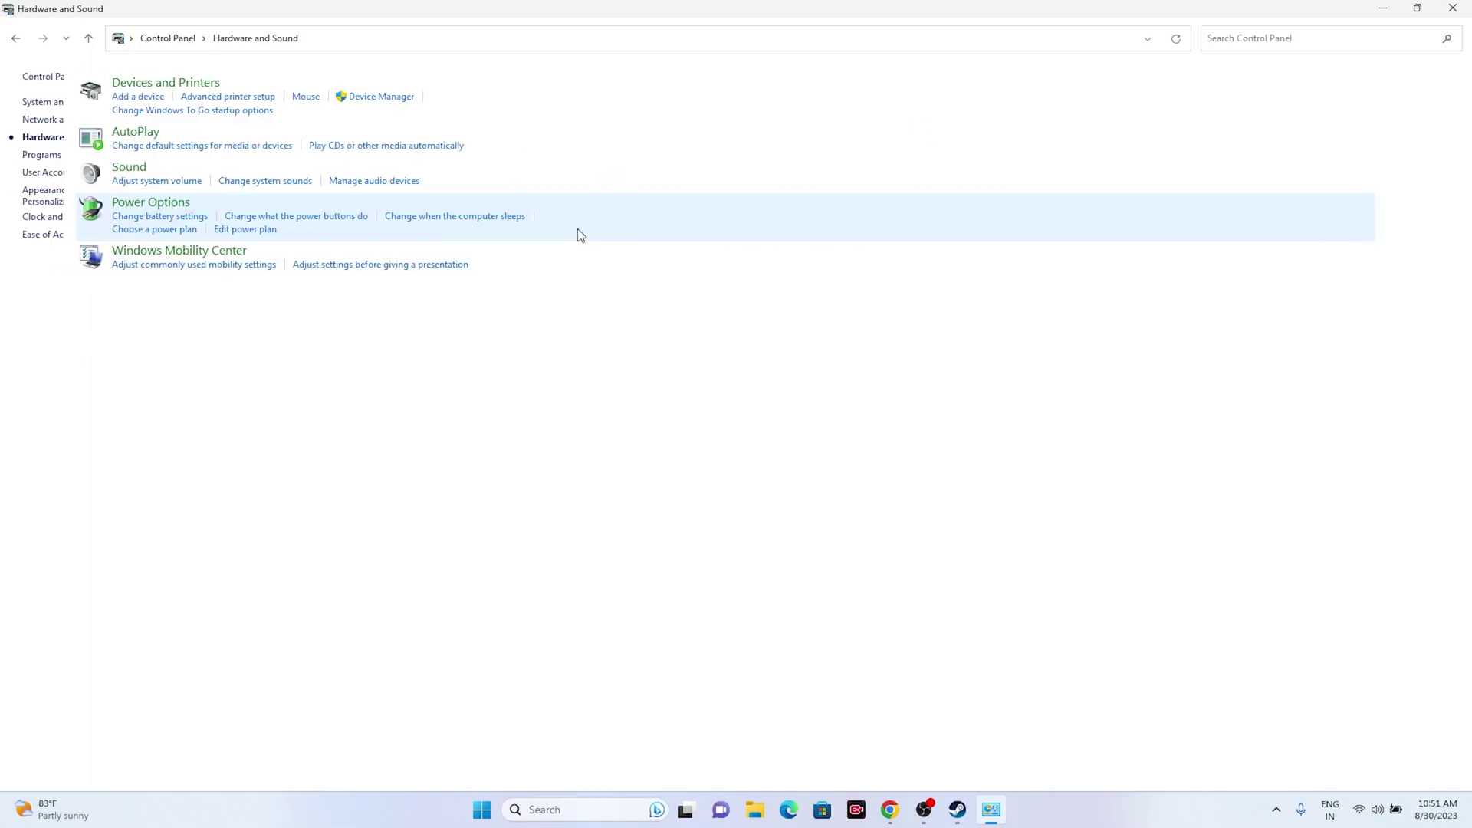
click(224, 133)
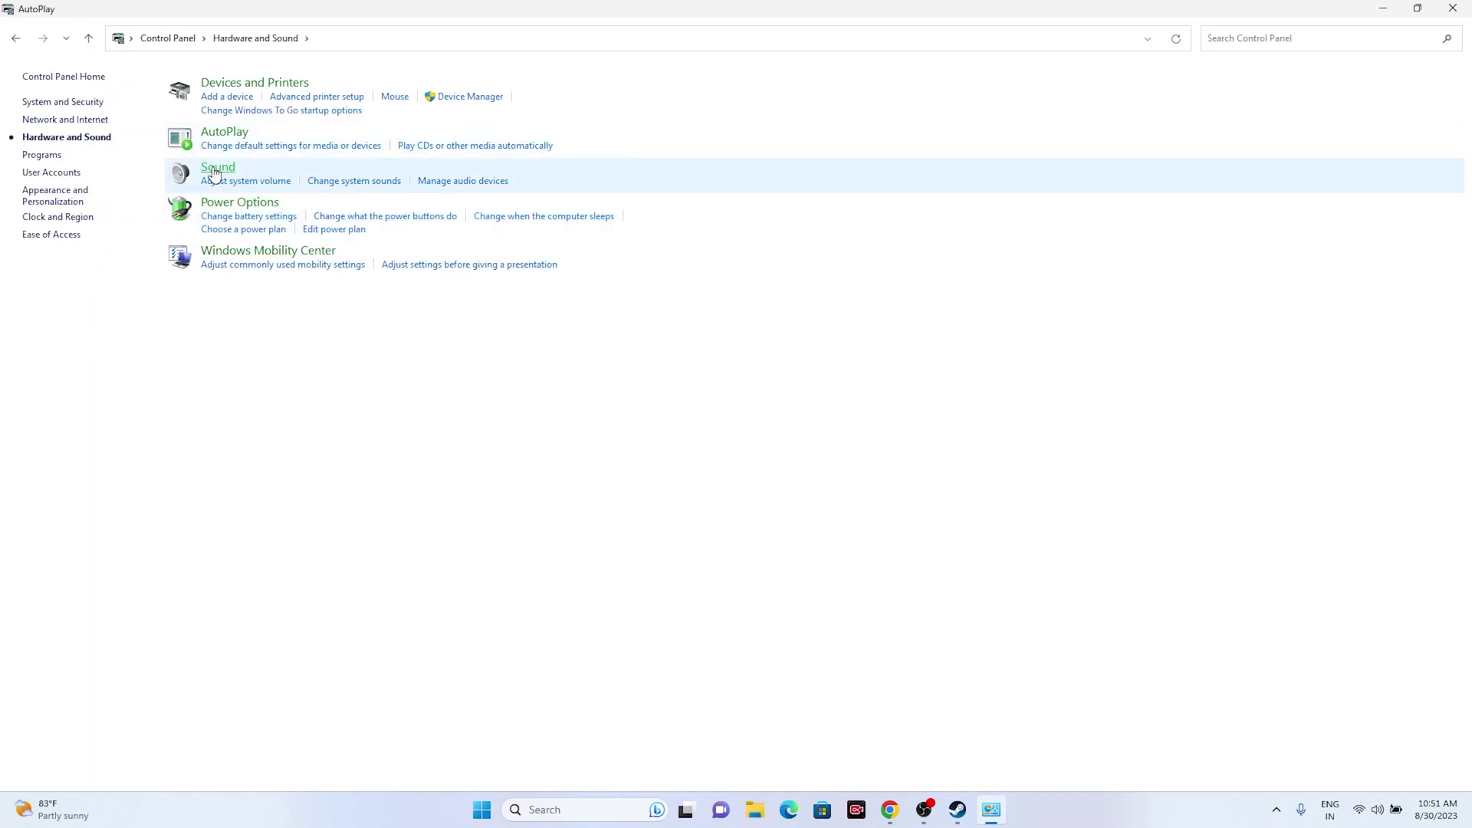
click(19, 40)
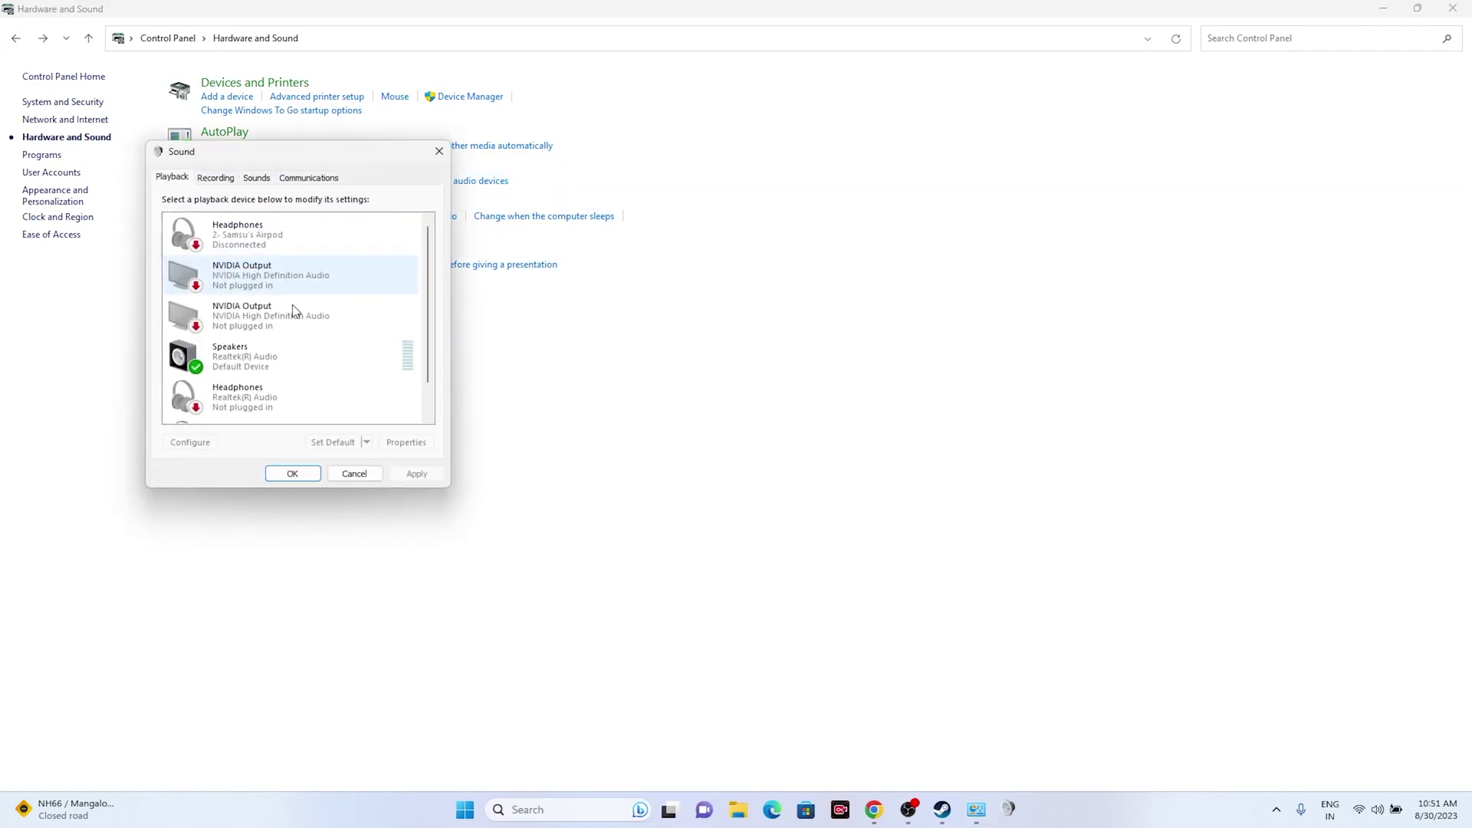
Review playback devices, keep Realtek Speakers as default, and close Control Panel.
scroll(302, 371, down, 1)
scroll(303, 375, up, 1)
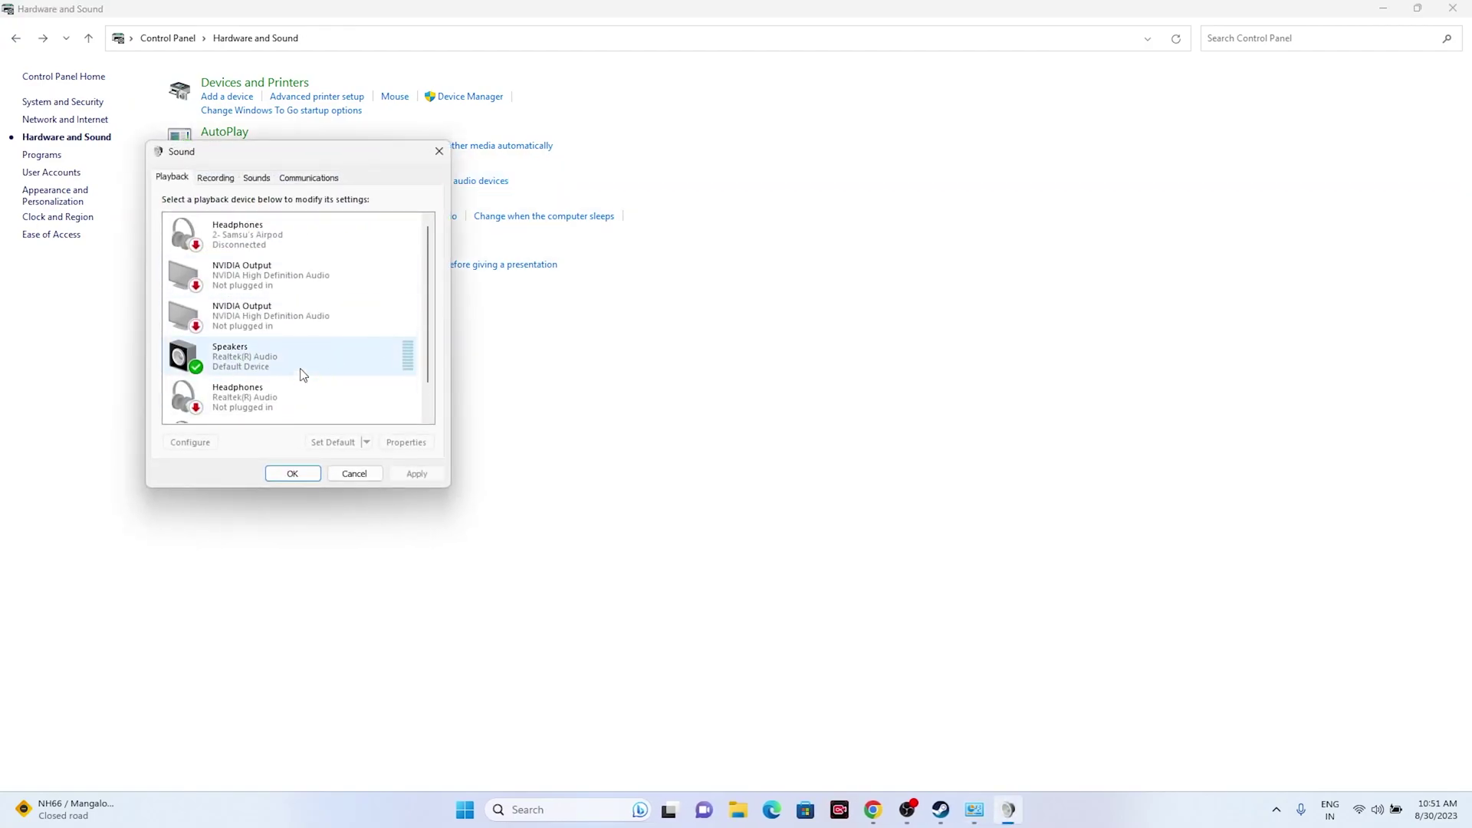
scroll(303, 374, down, 1)
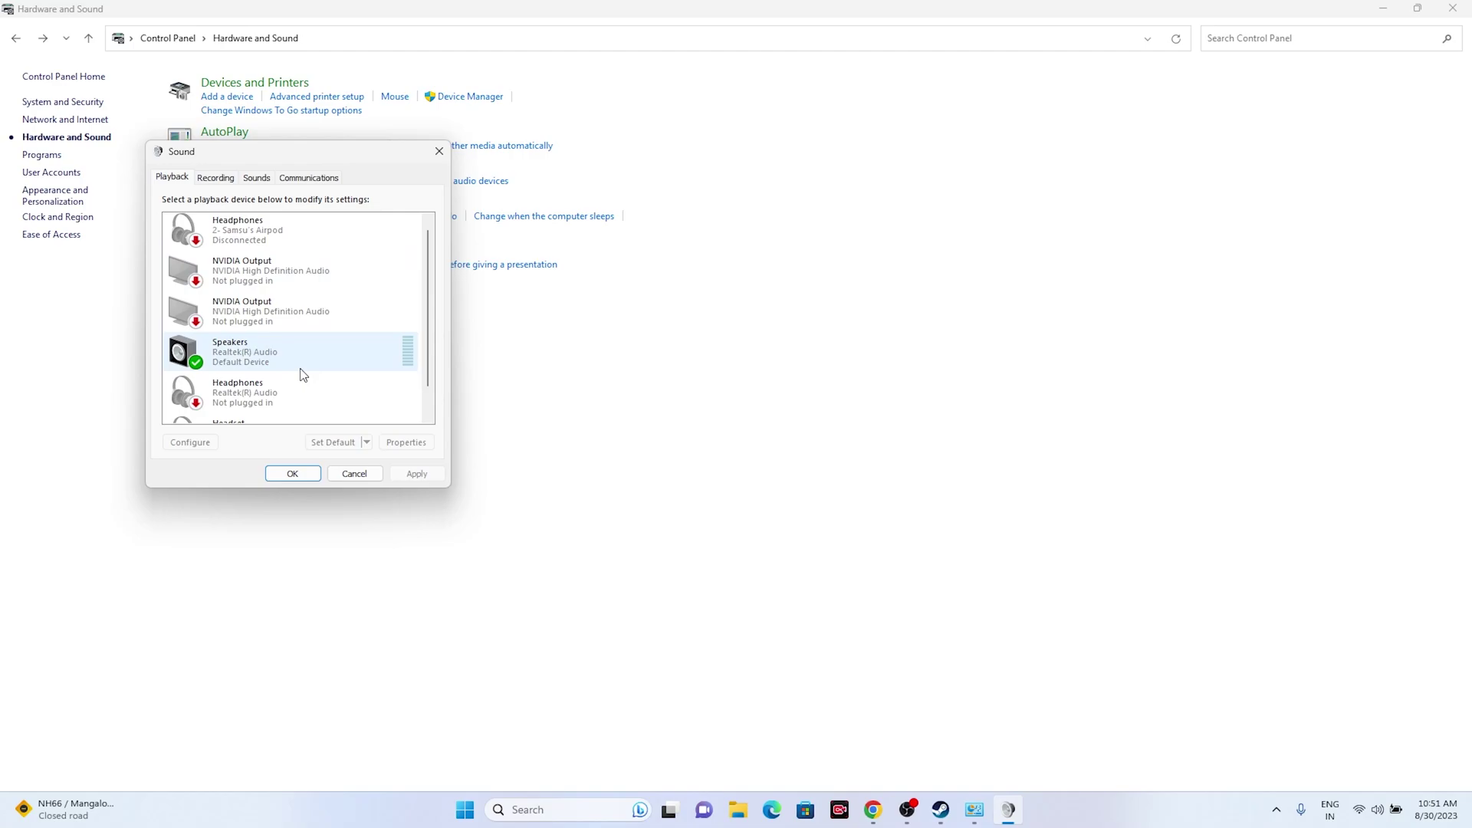
scroll(303, 375, up, 1)
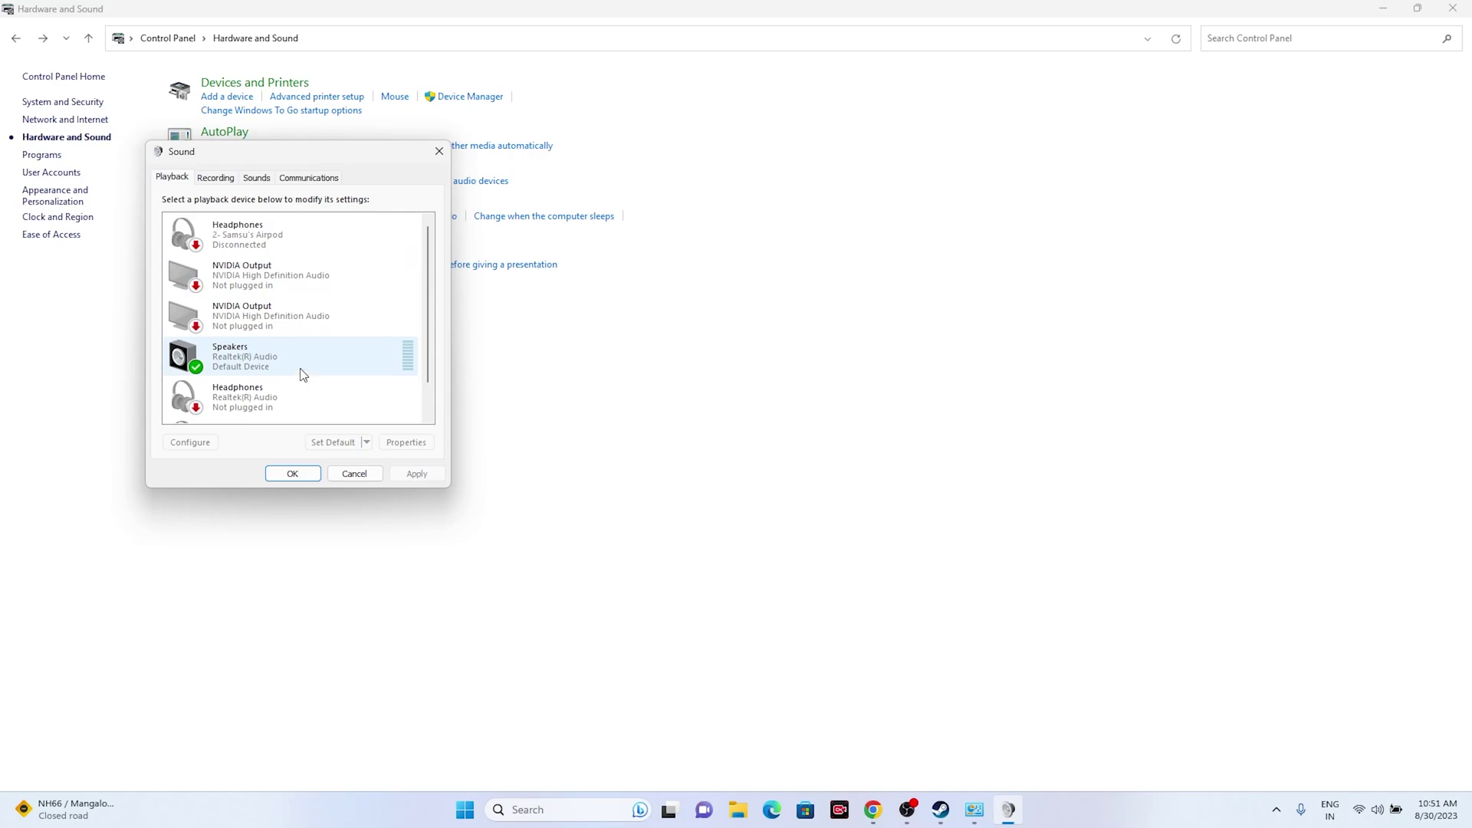
scroll(303, 375, down, 2)
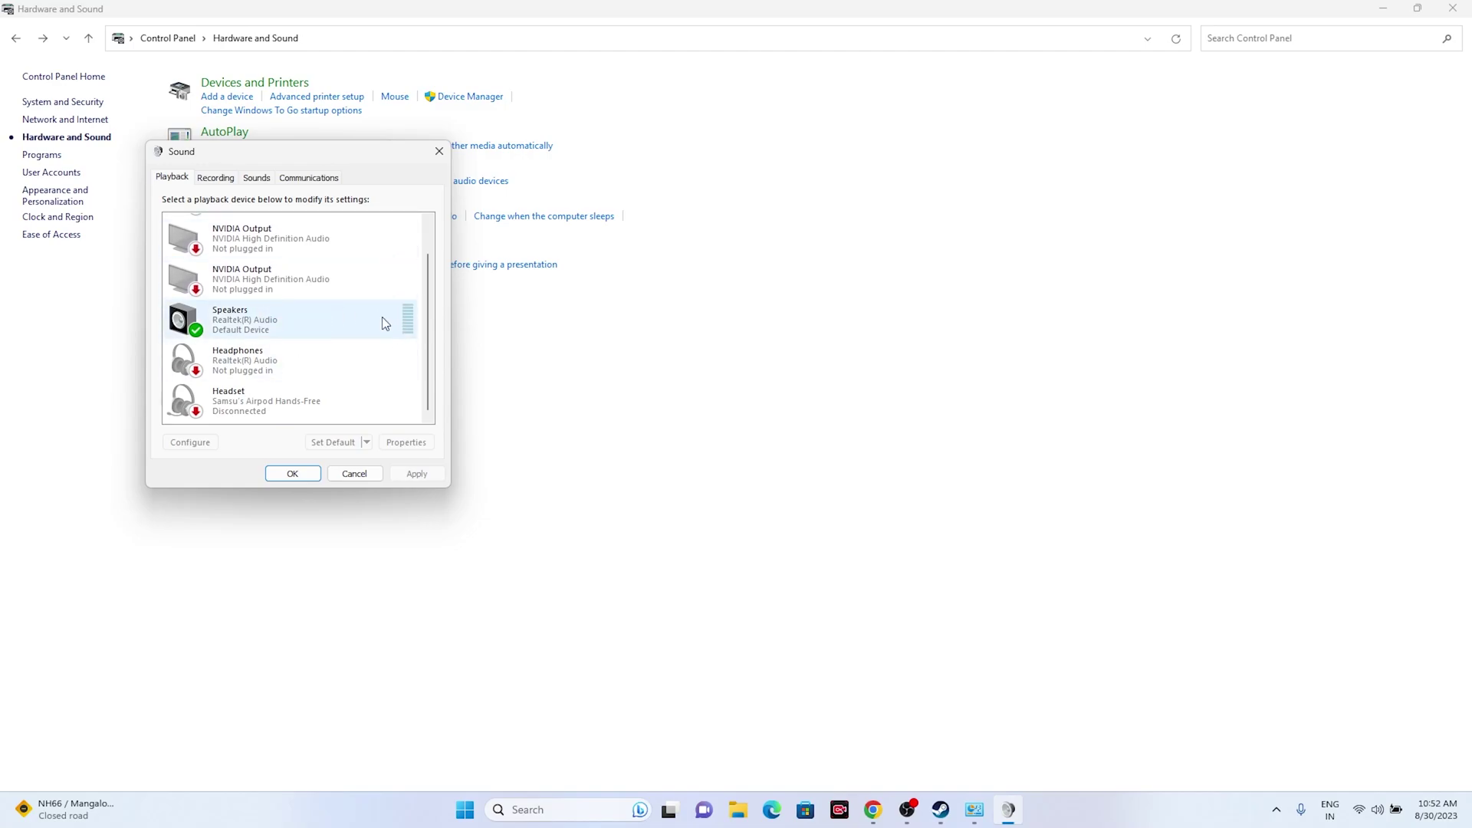
click(305, 476)
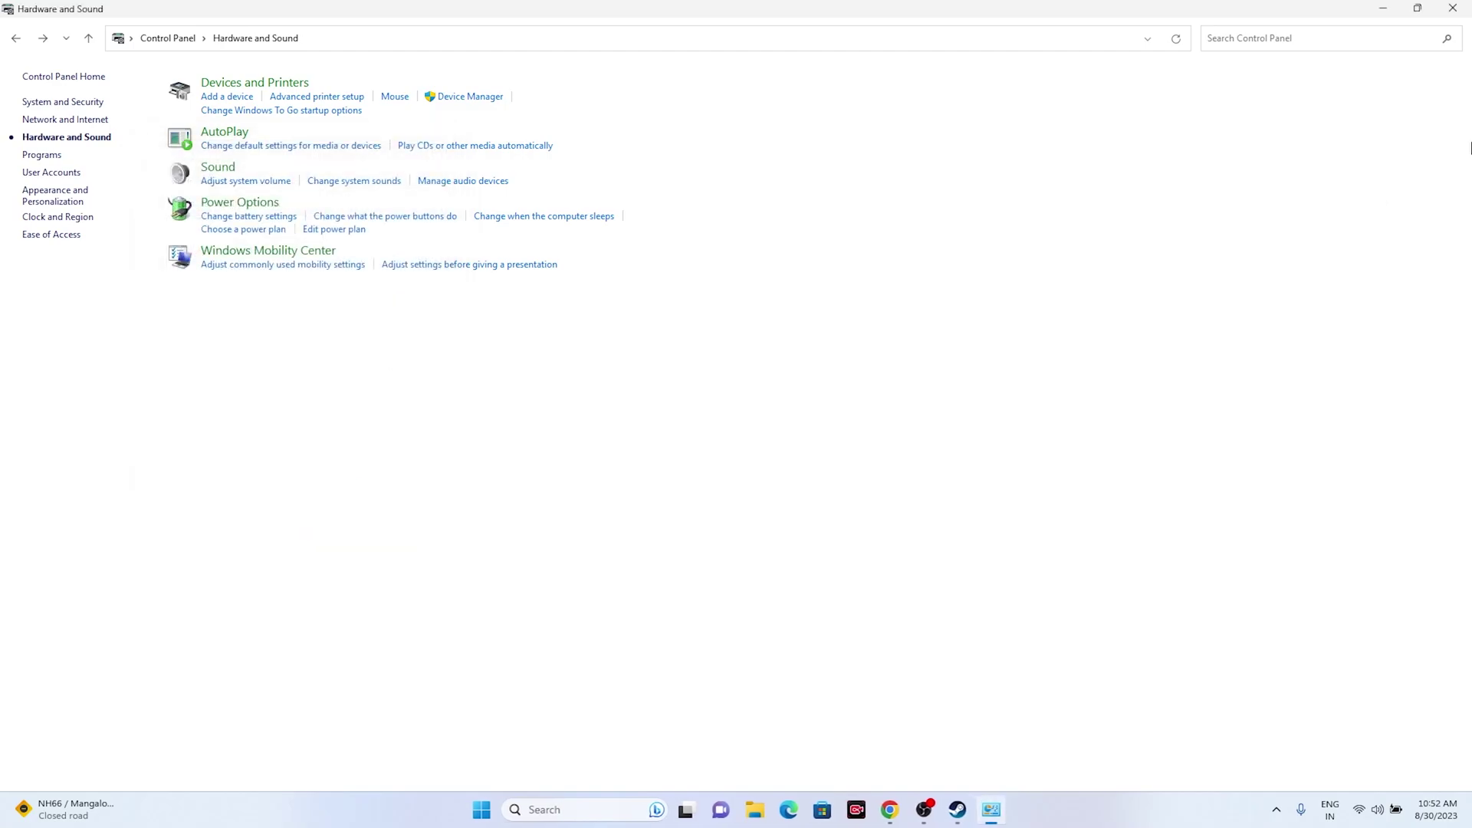
click(1451, 8)
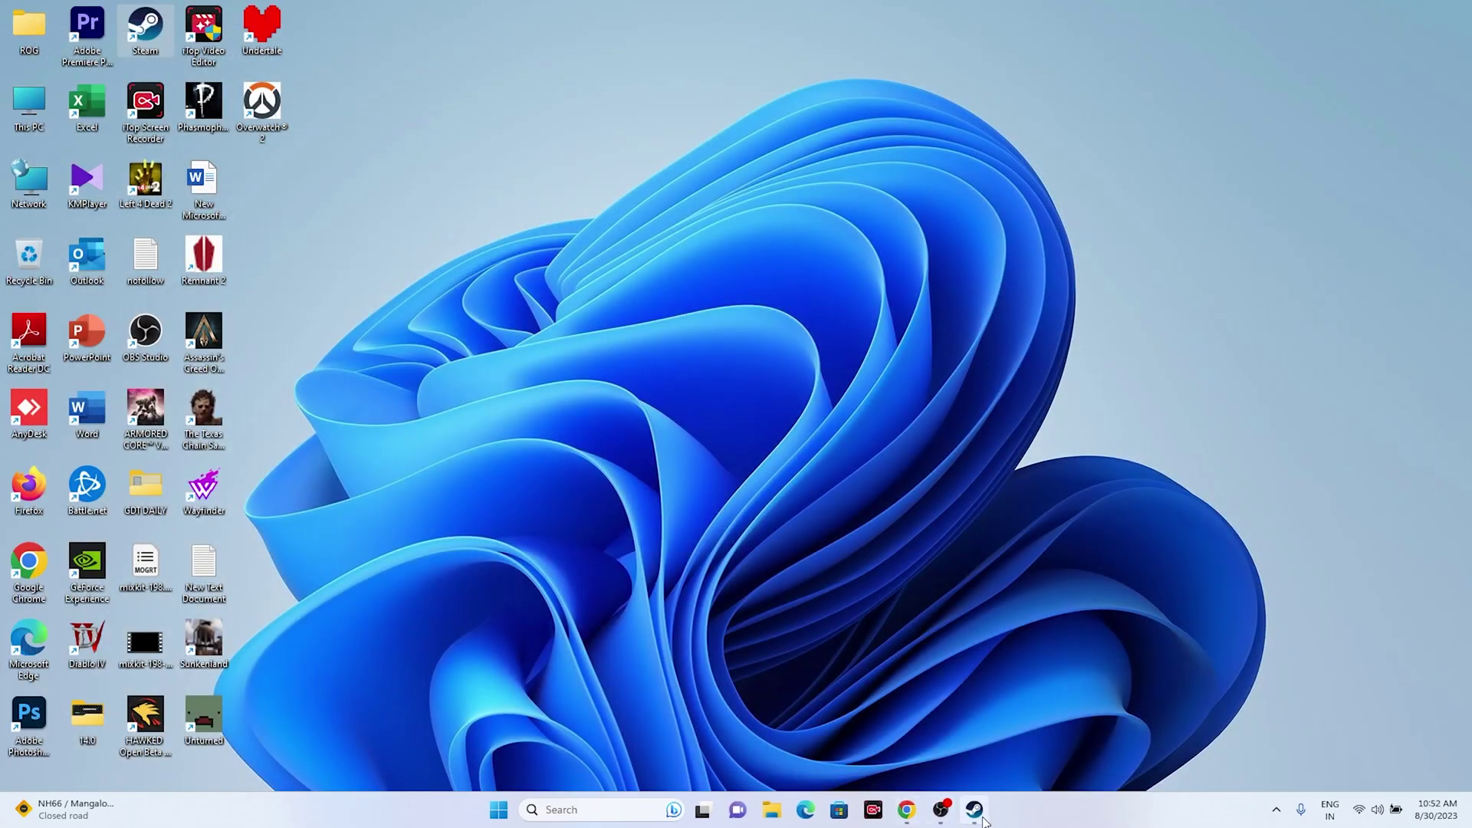
Review Odyssey's Installed Files properties (77.47 GB on C:), close them, and minimize Steam.
click(974, 810)
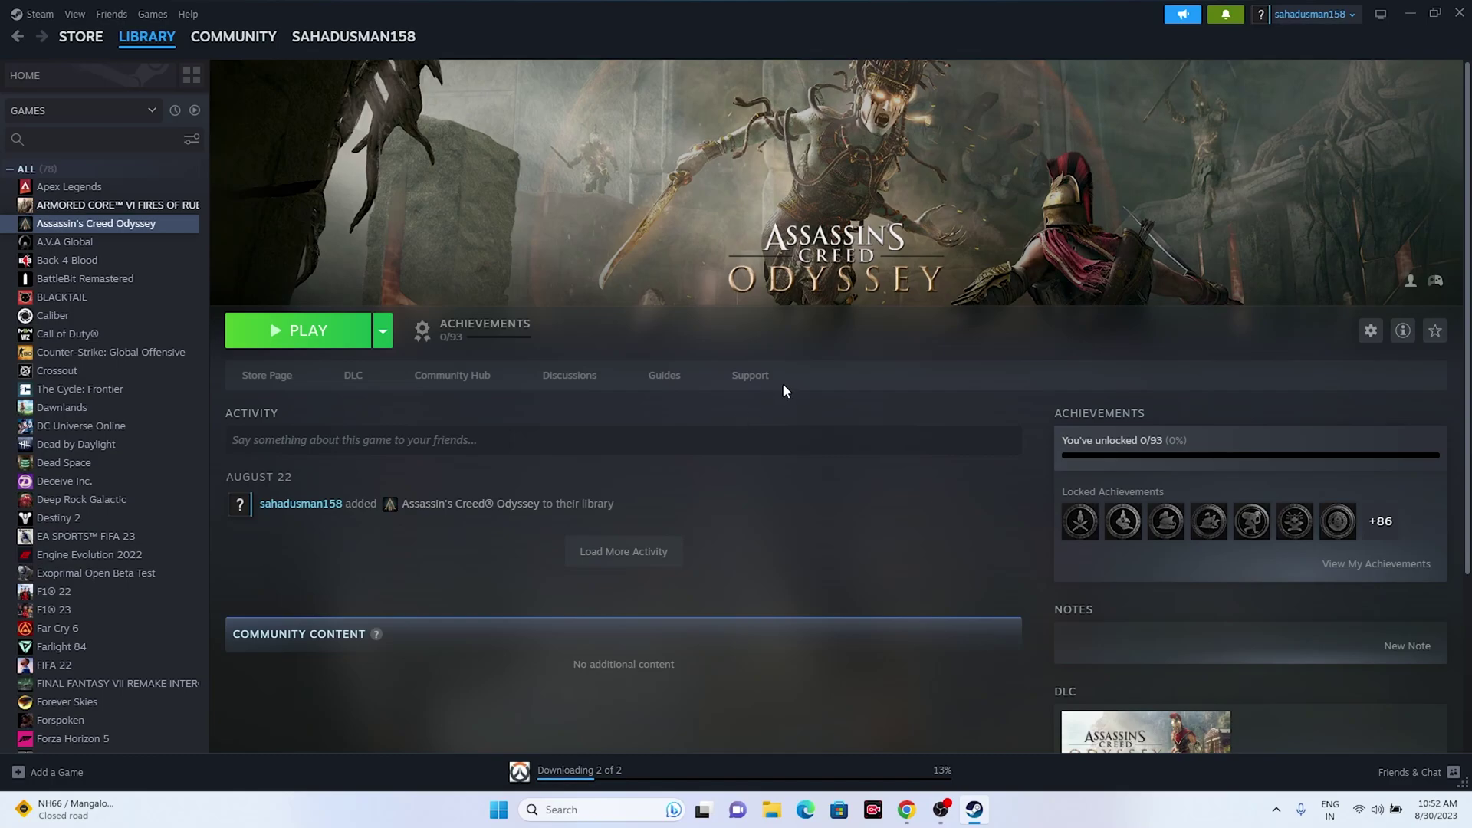
right_click(99, 232)
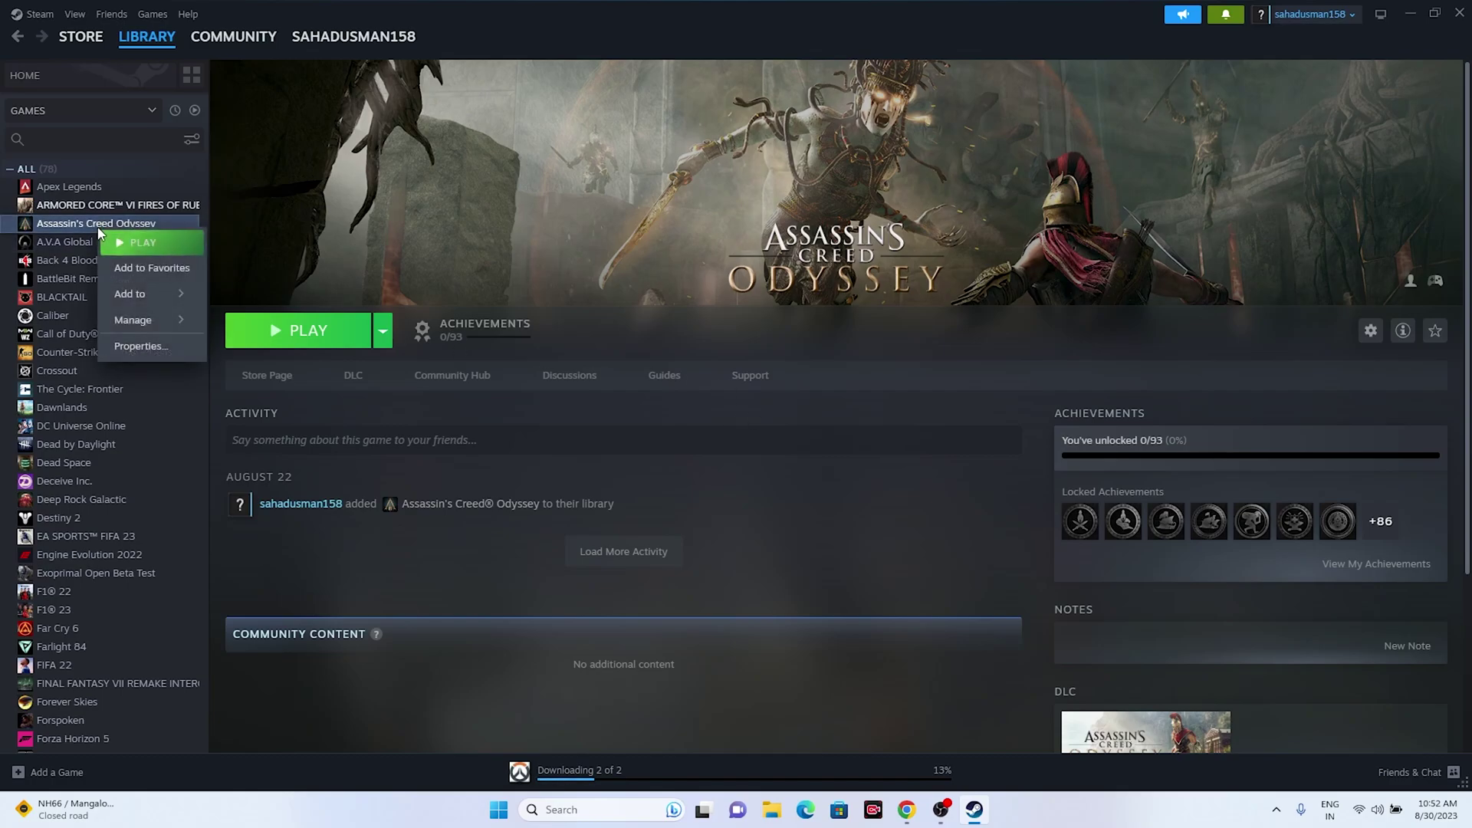
click(170, 339)
click(466, 313)
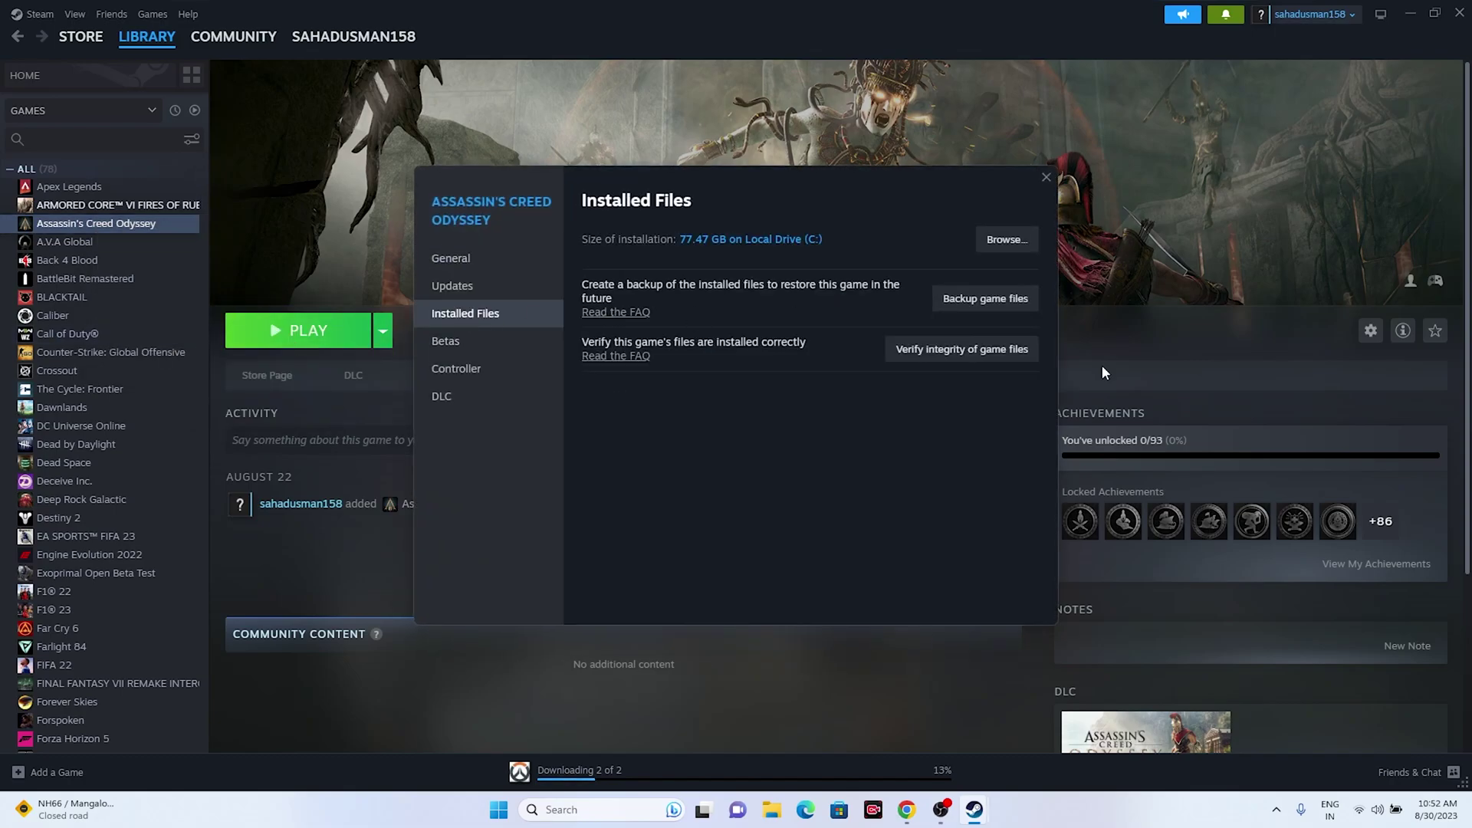
drag(874, 196, 1022, 282)
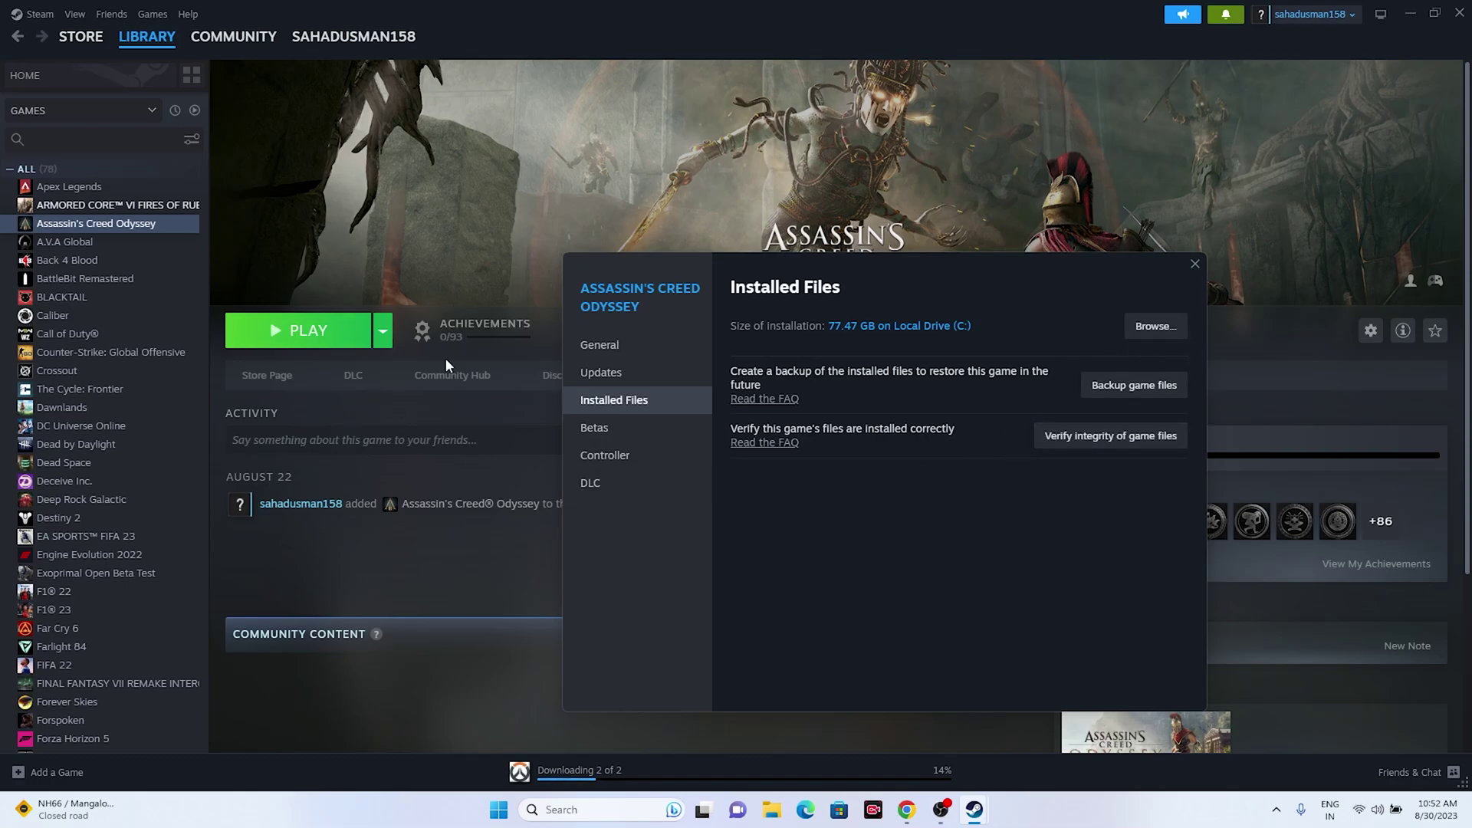
click(1194, 264)
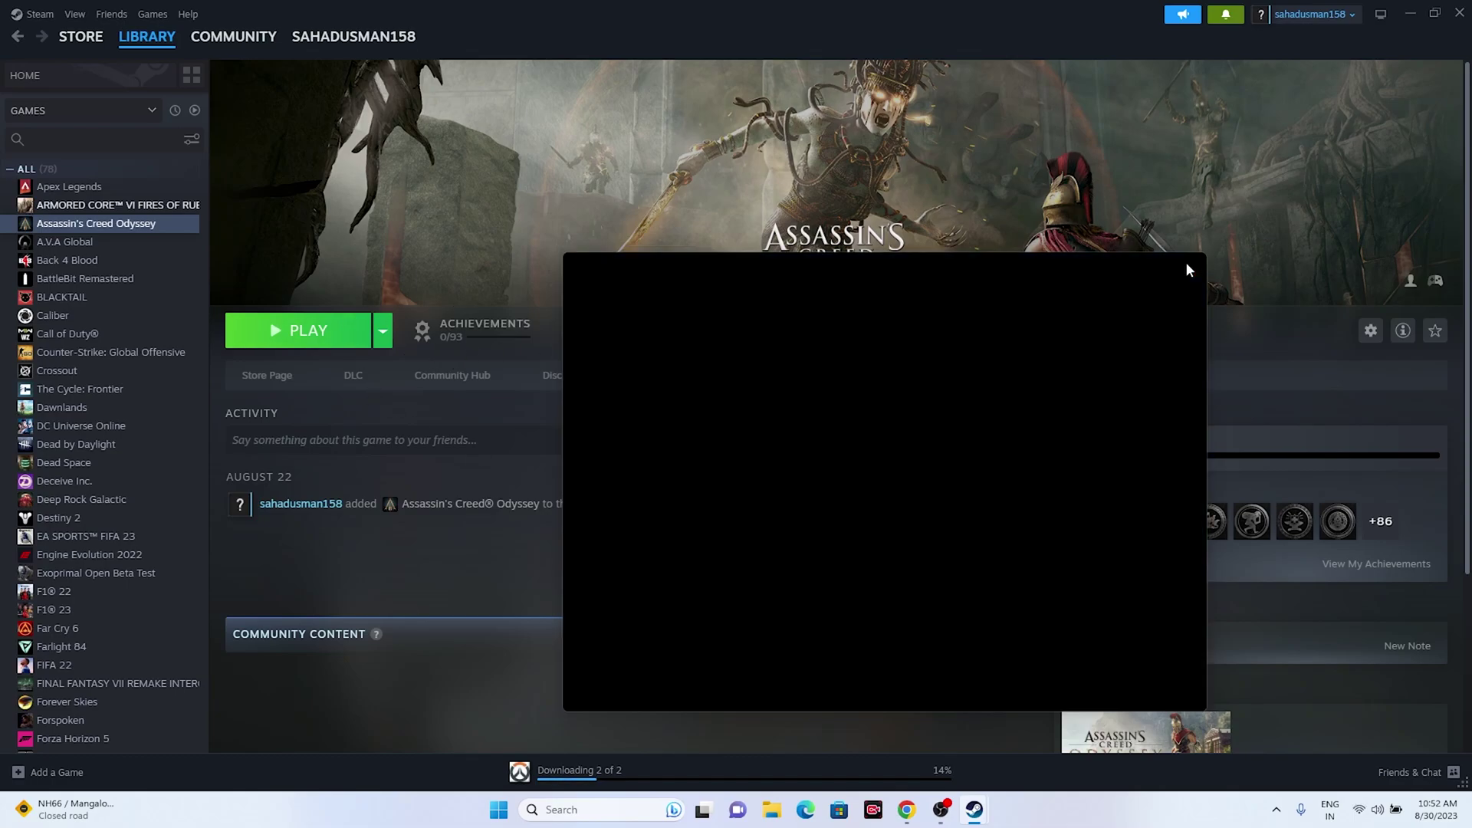
click(1407, 14)
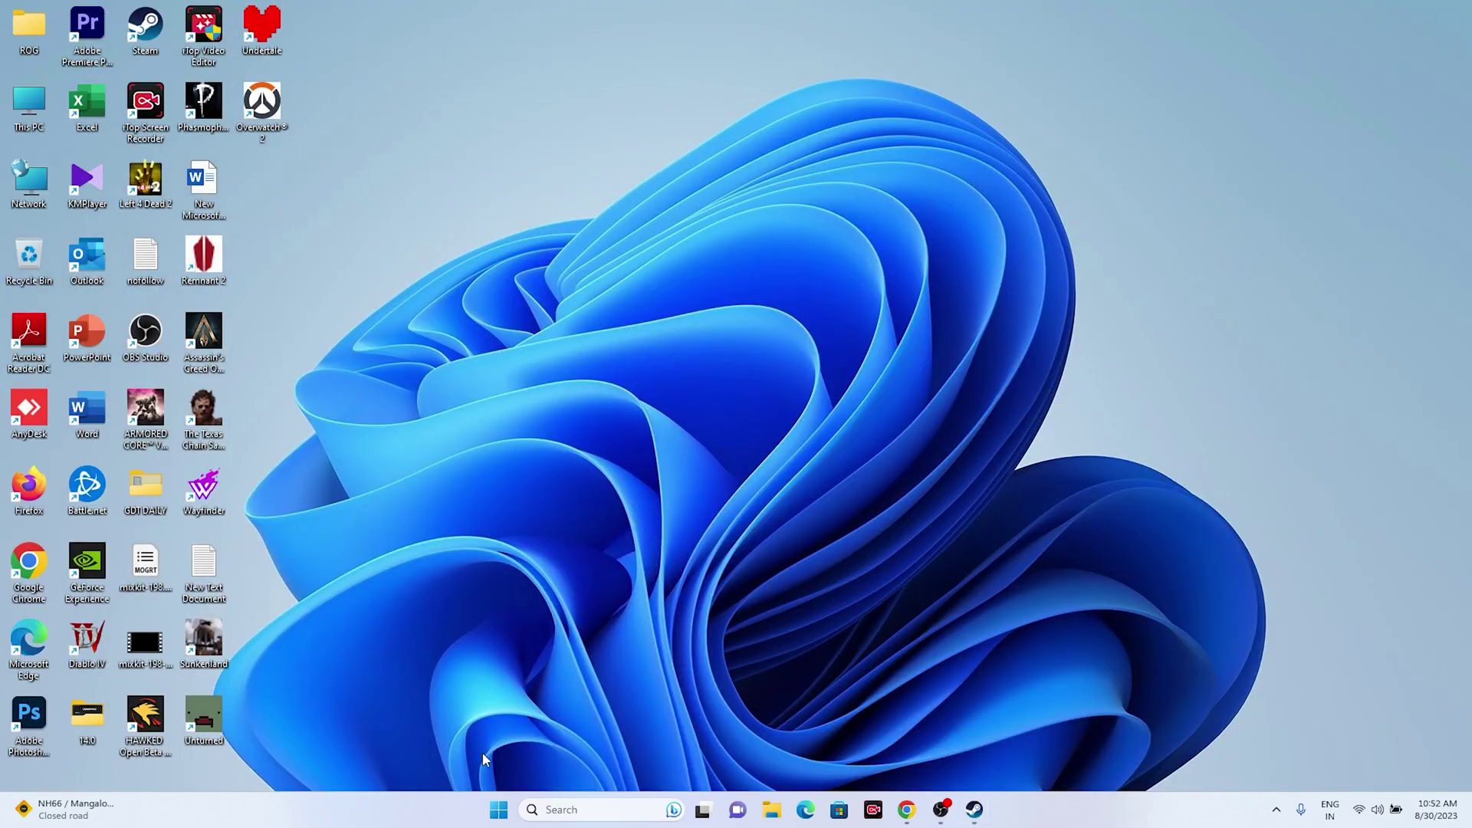
right_click(499, 811)
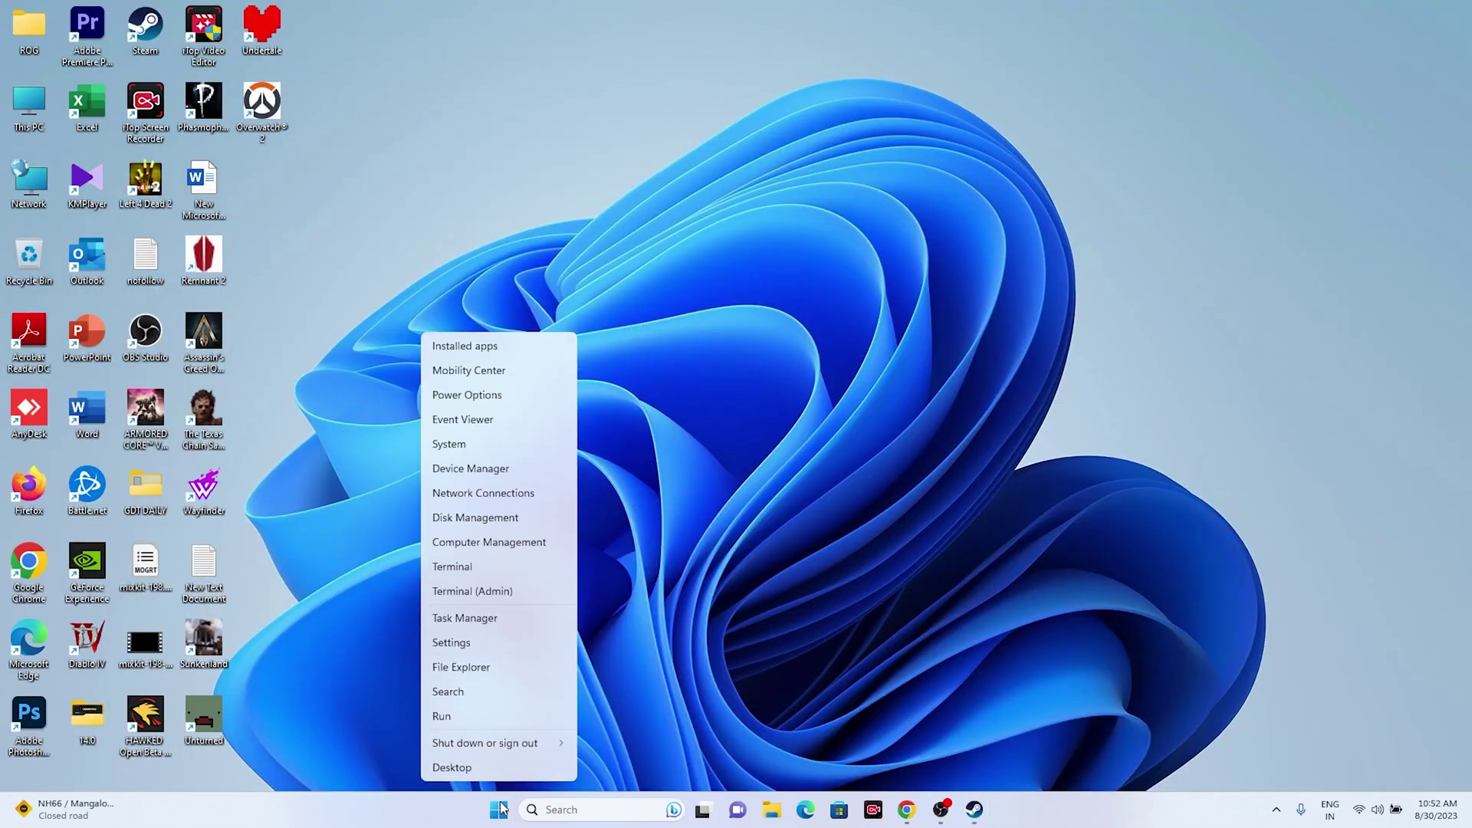
click(477, 618)
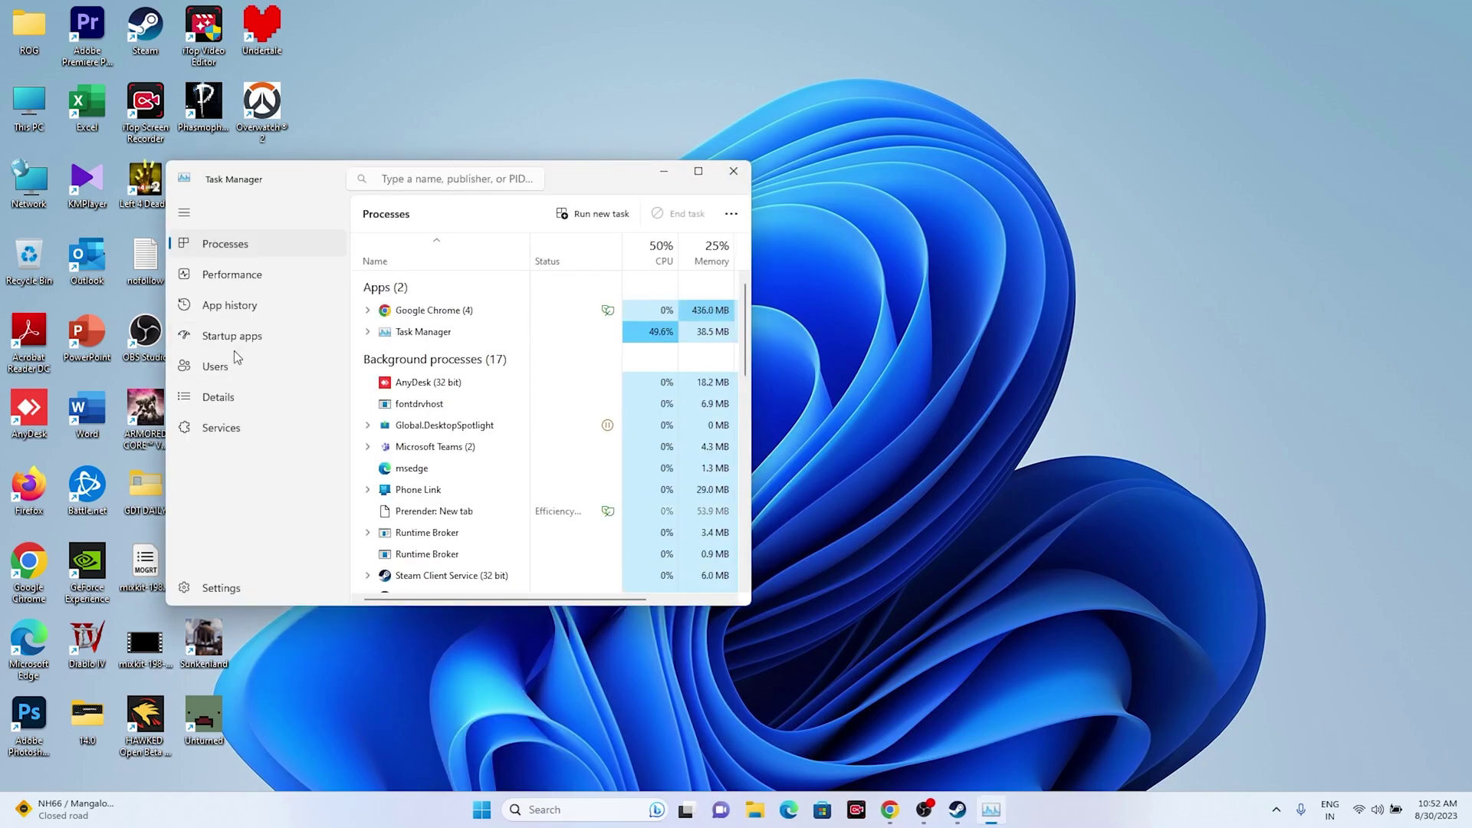
click(731, 170)
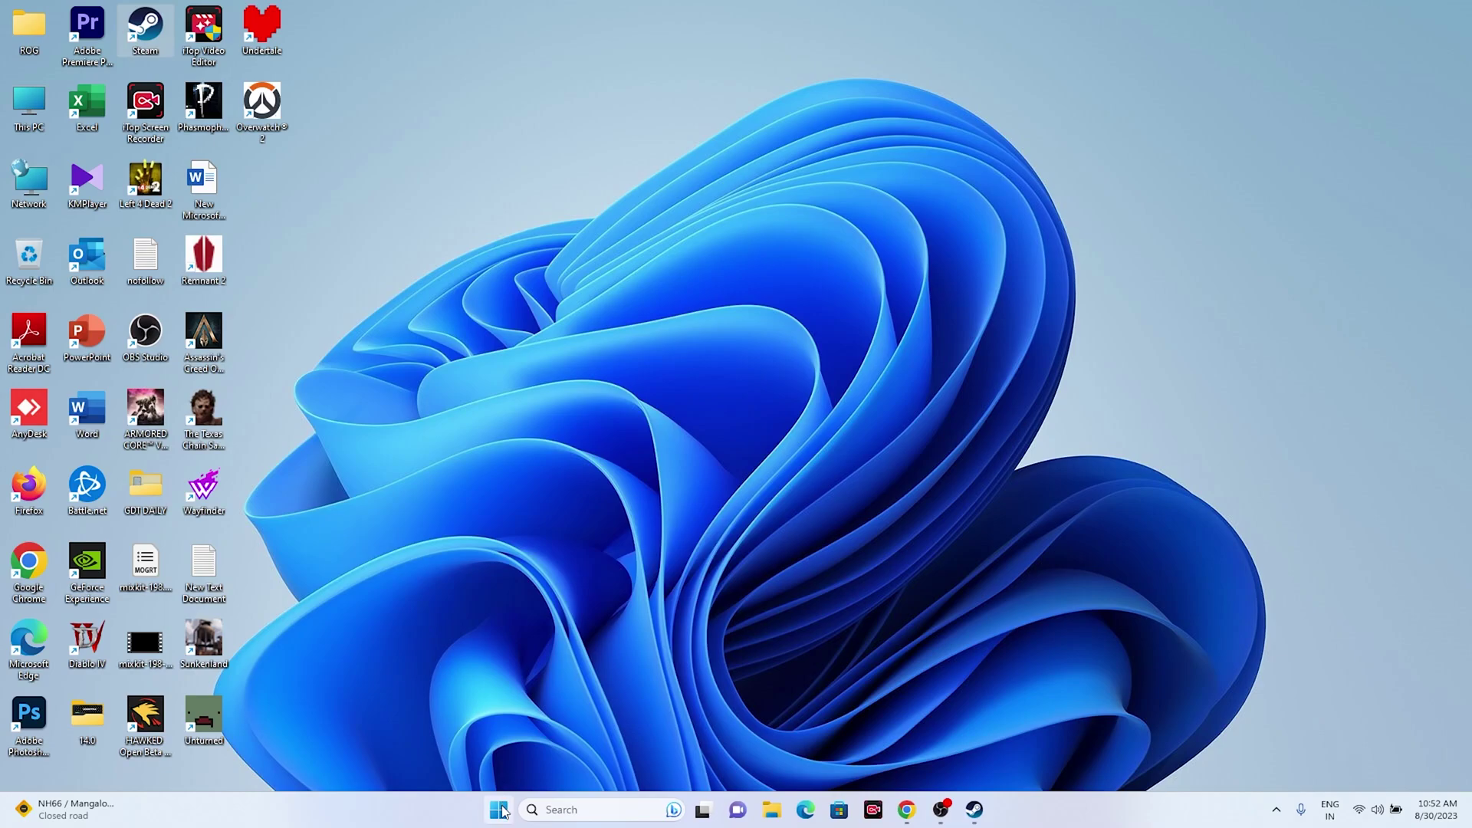
right_click(502, 806)
In Device Manager, search automatically for an updated Realtek(R) Audio driver.
click(498, 468)
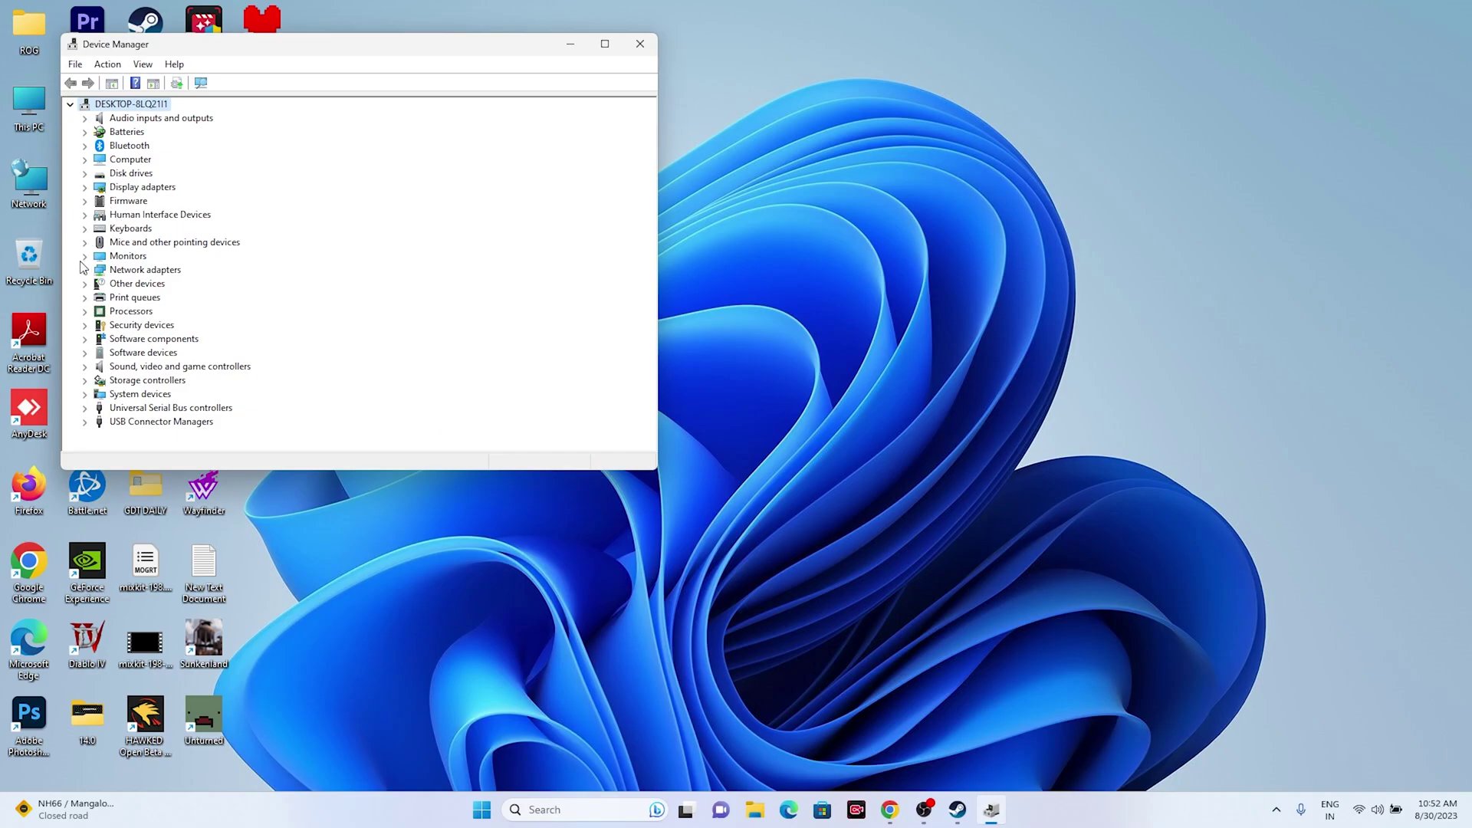
click(85, 368)
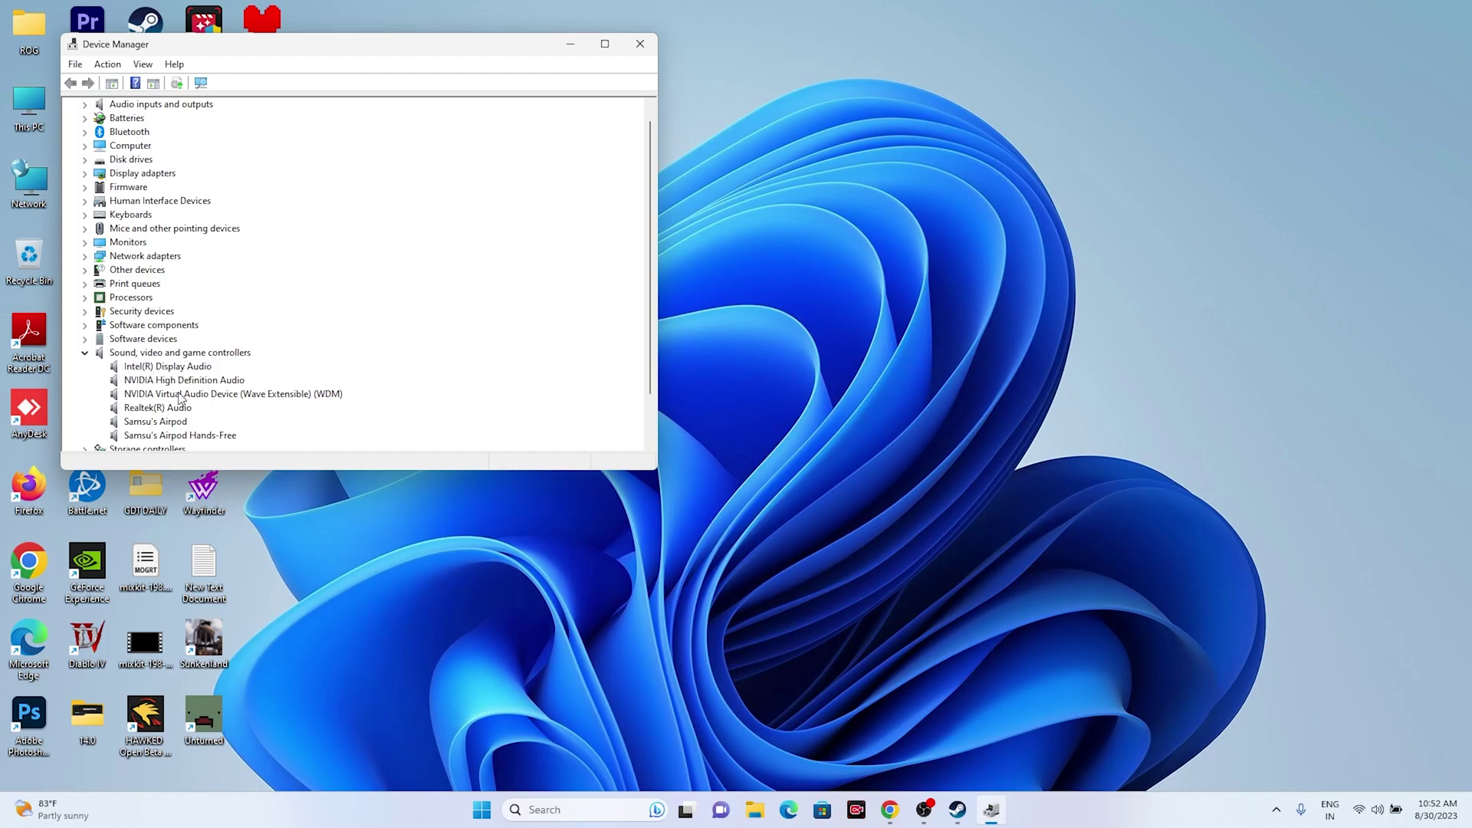
click(166, 409)
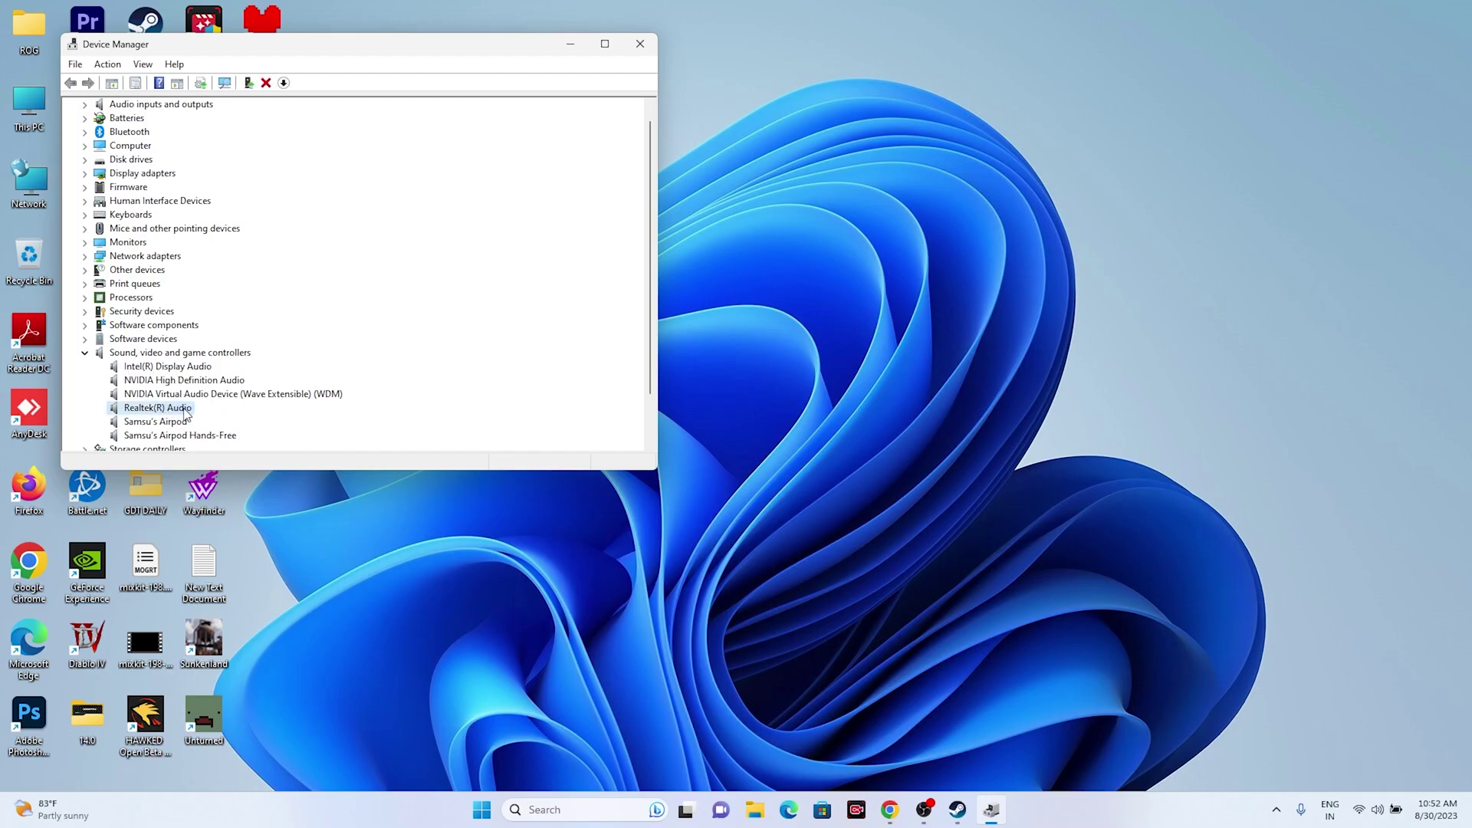
right_click(184, 414)
click(225, 418)
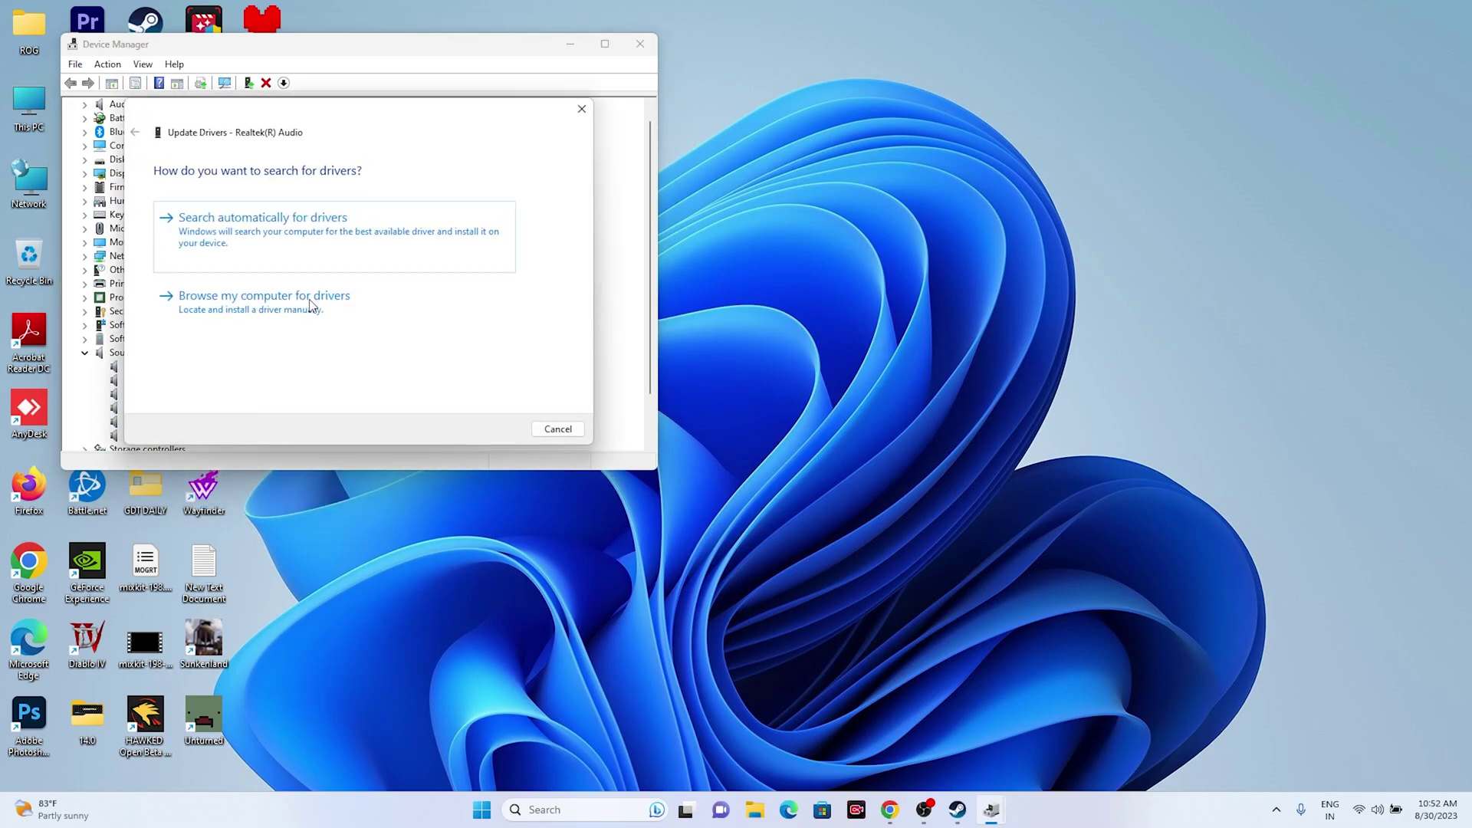
click(275, 221)
Close the driver wizard and Device Manager, and return to the Steam library.
click(582, 109)
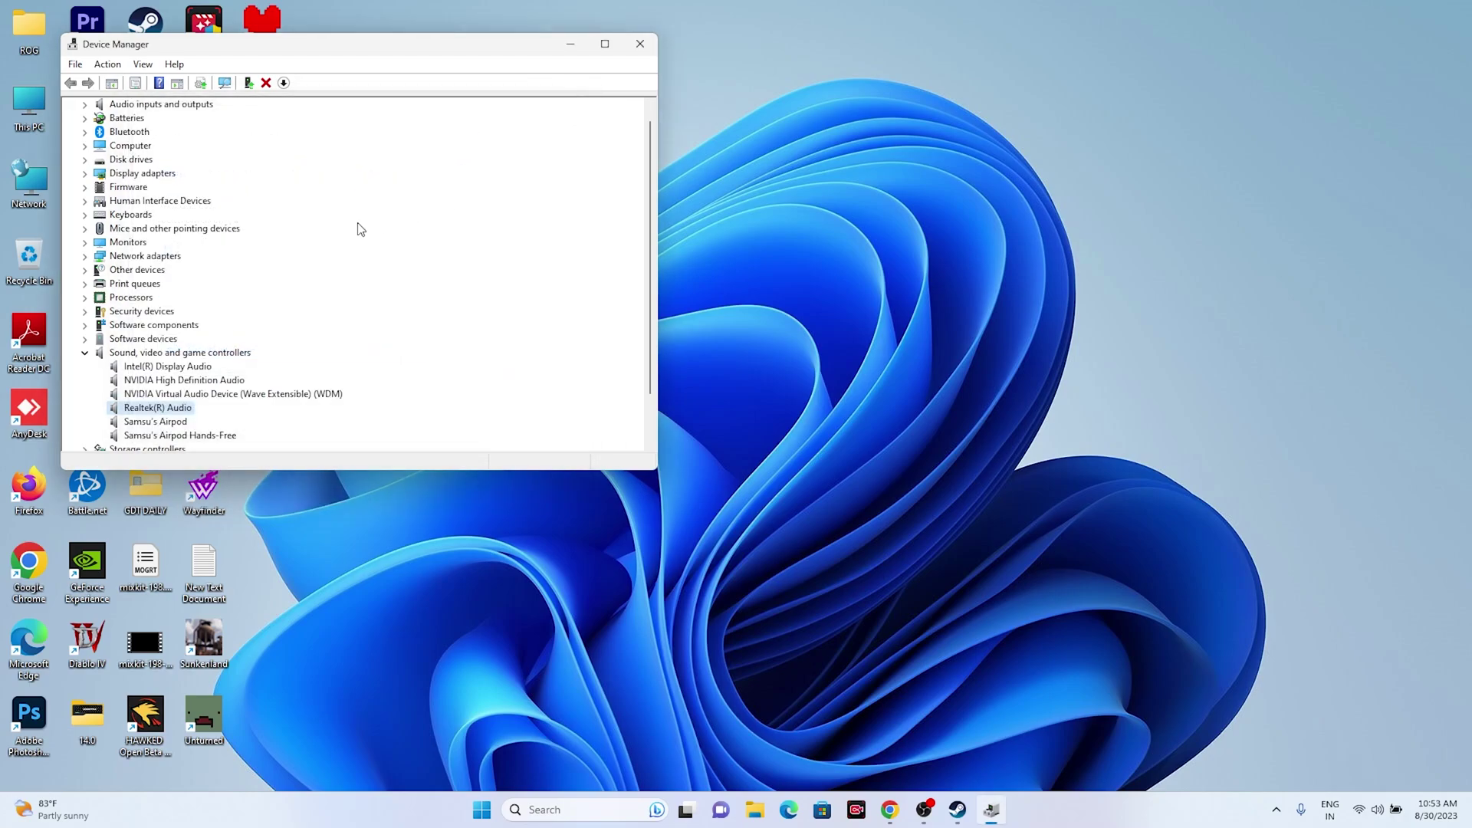
click(91, 354)
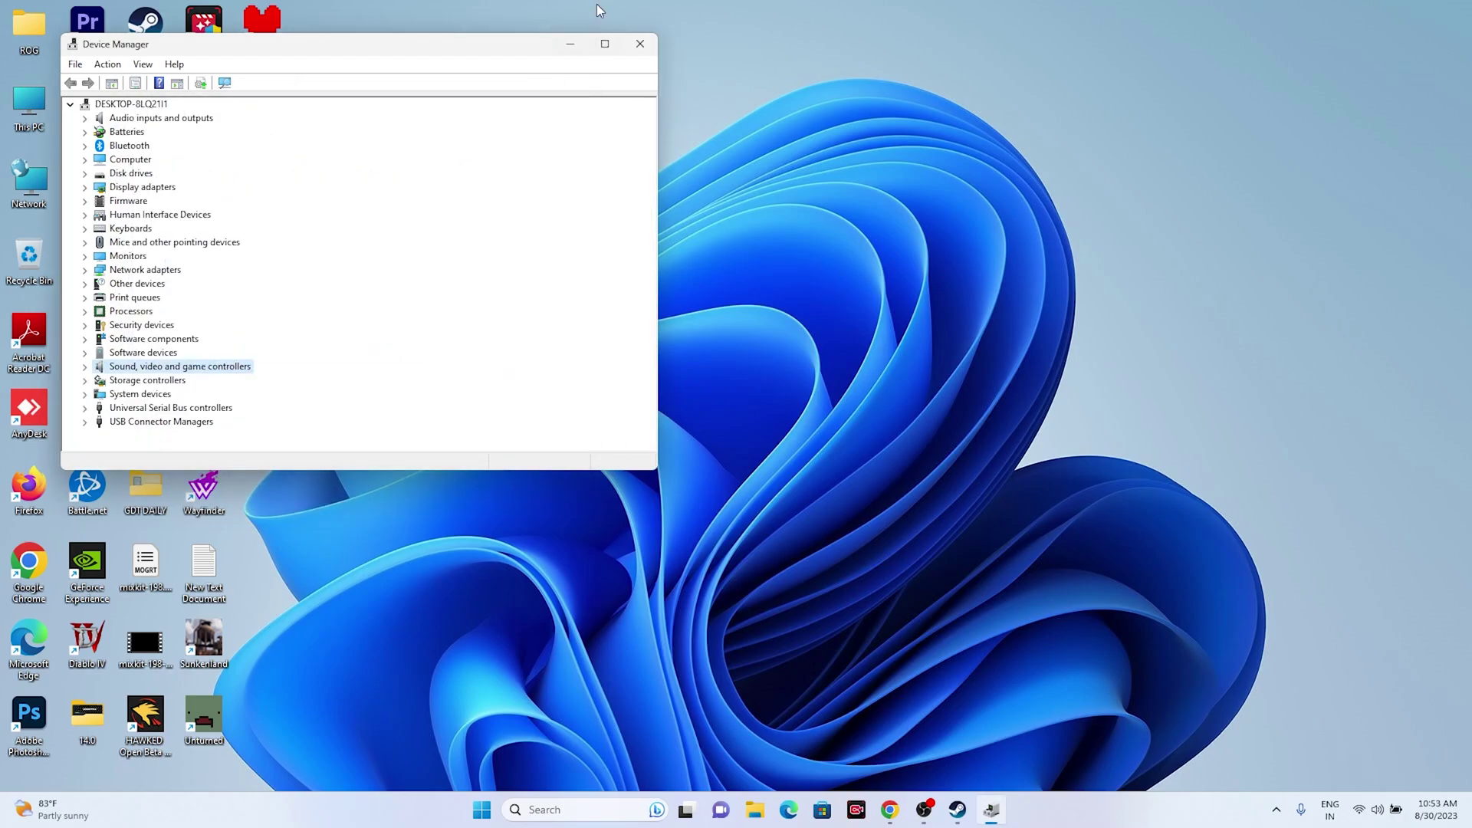
click(640, 45)
click(974, 810)
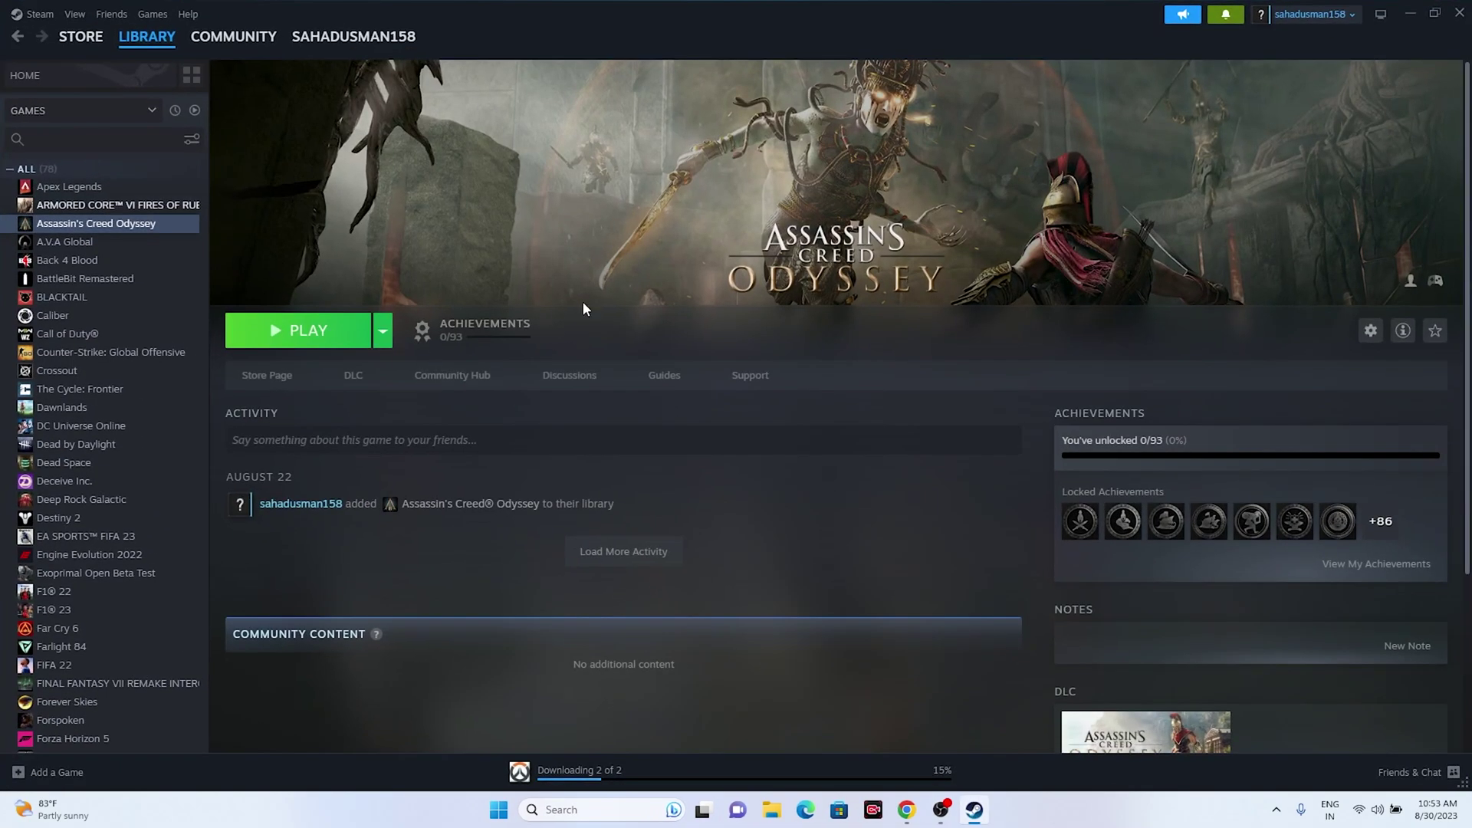